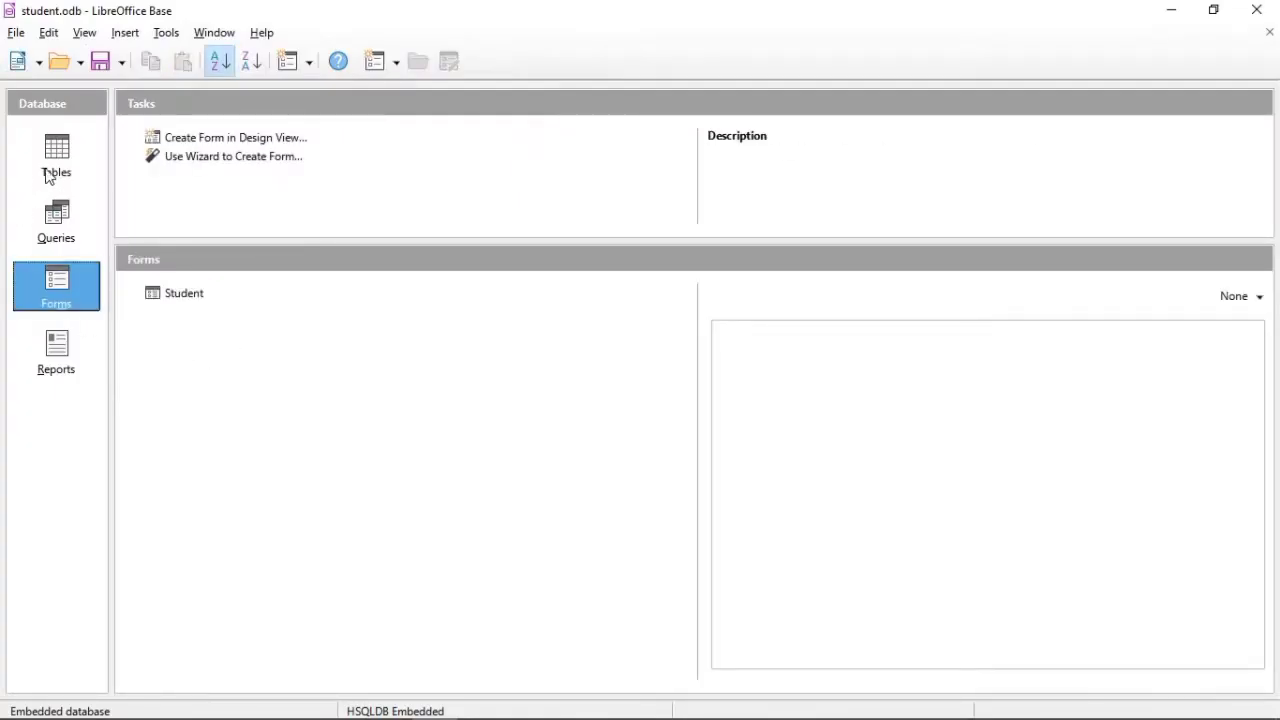
Start the Report Wizard for the student database and check the procedure in the PowerPoint presentation before returning to the wizard.
left_click(55, 345)
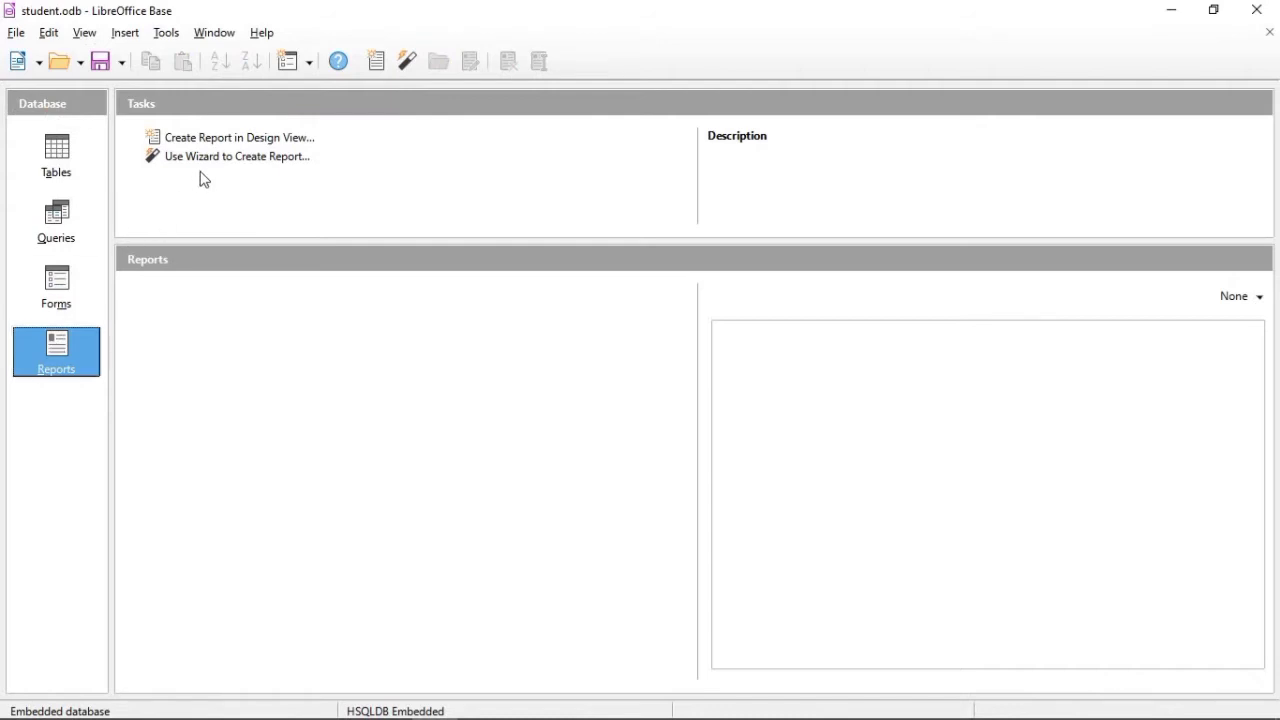
left_click(223, 157)
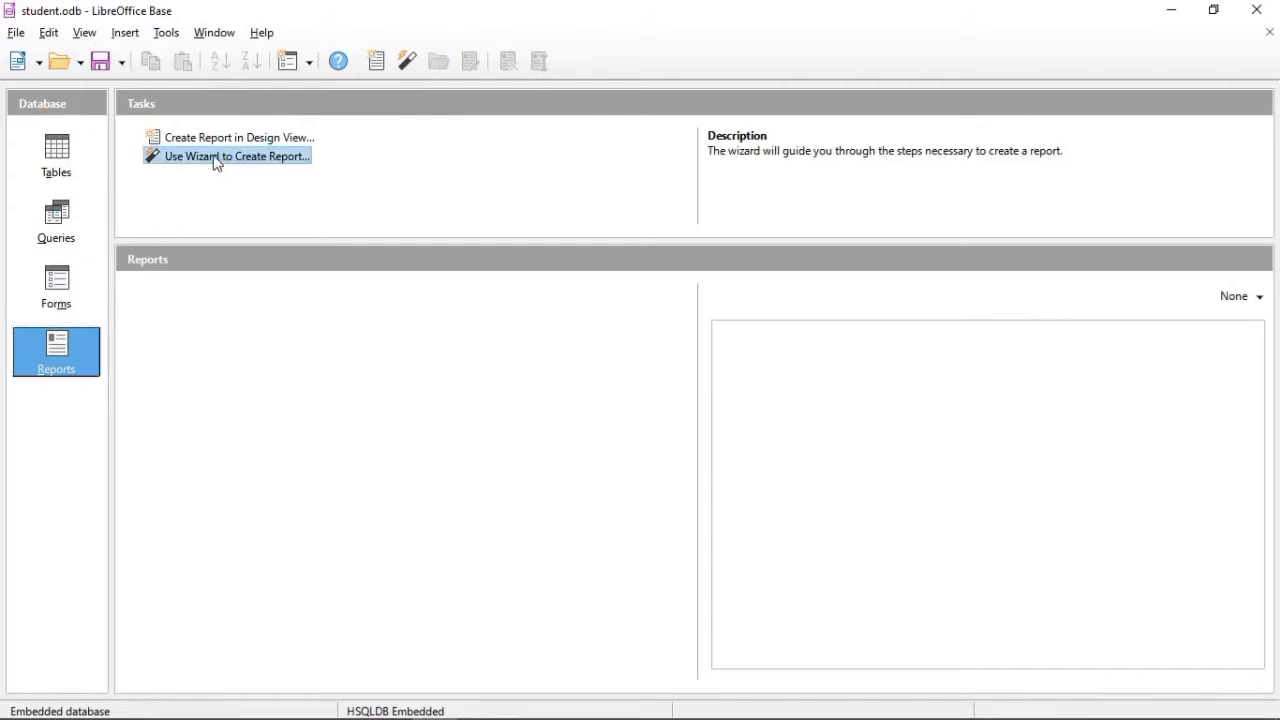
left_click(215, 160)
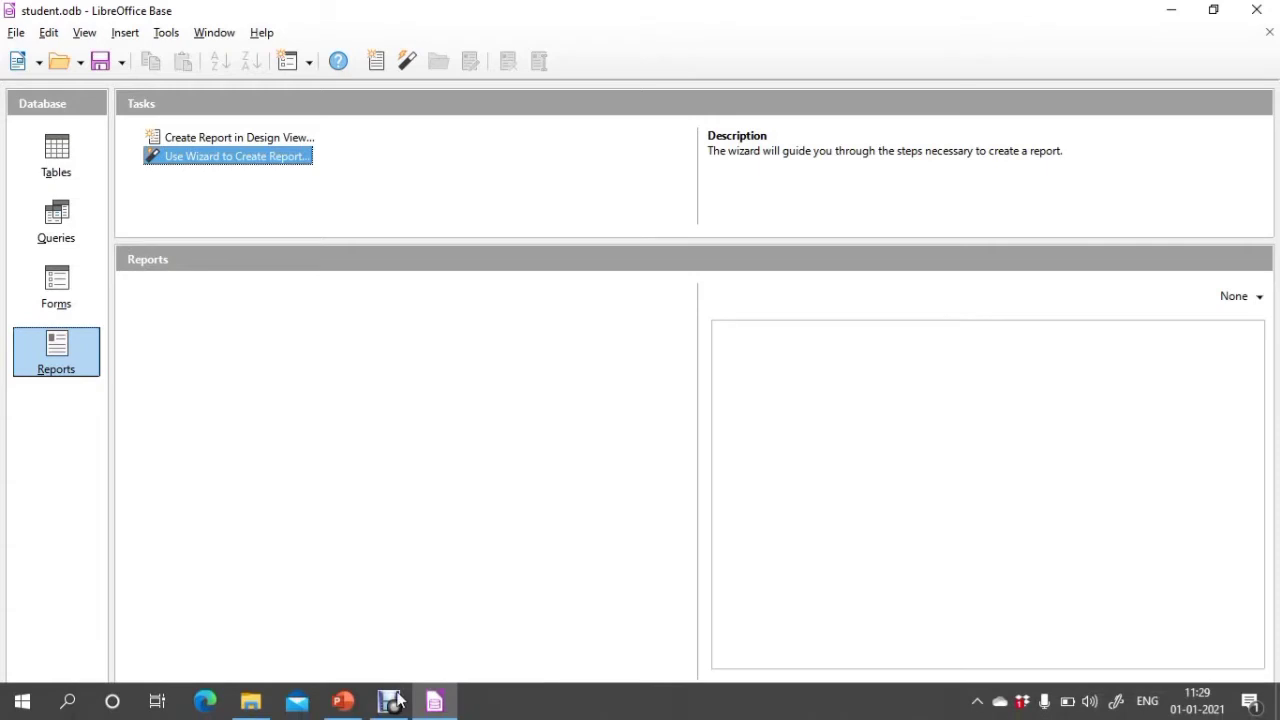
left_click(341, 704)
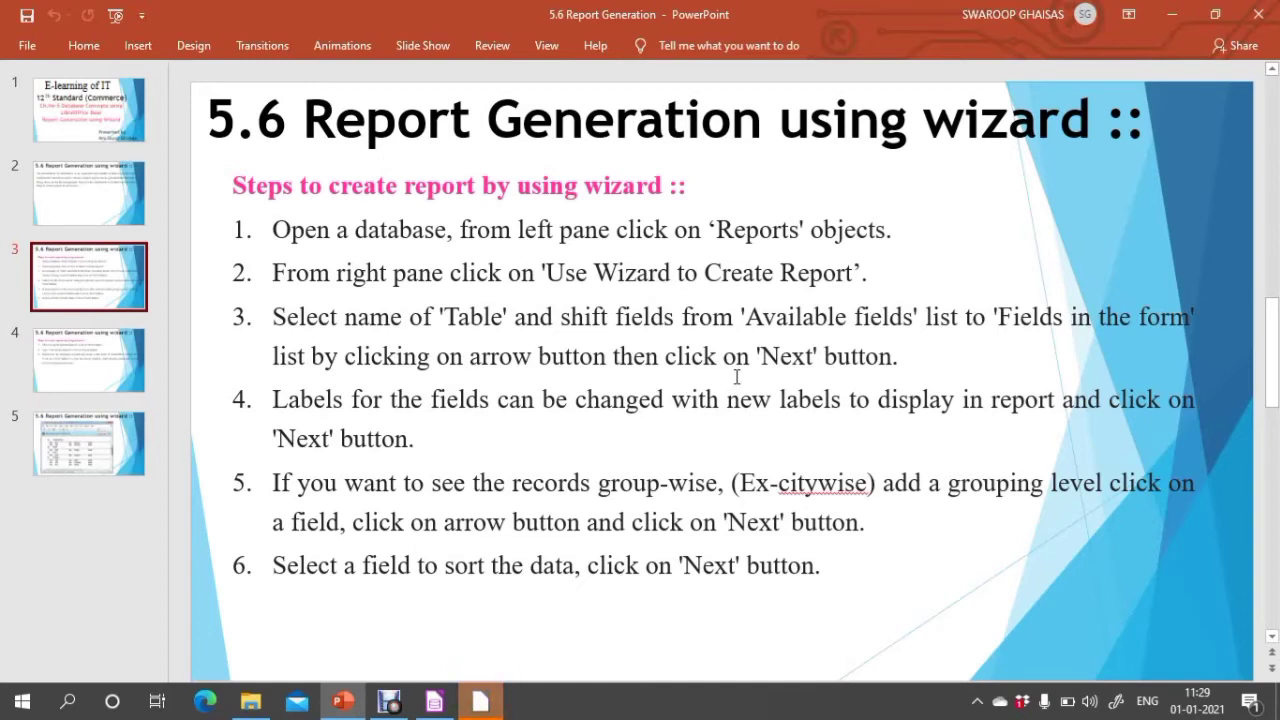
left_click(495, 712)
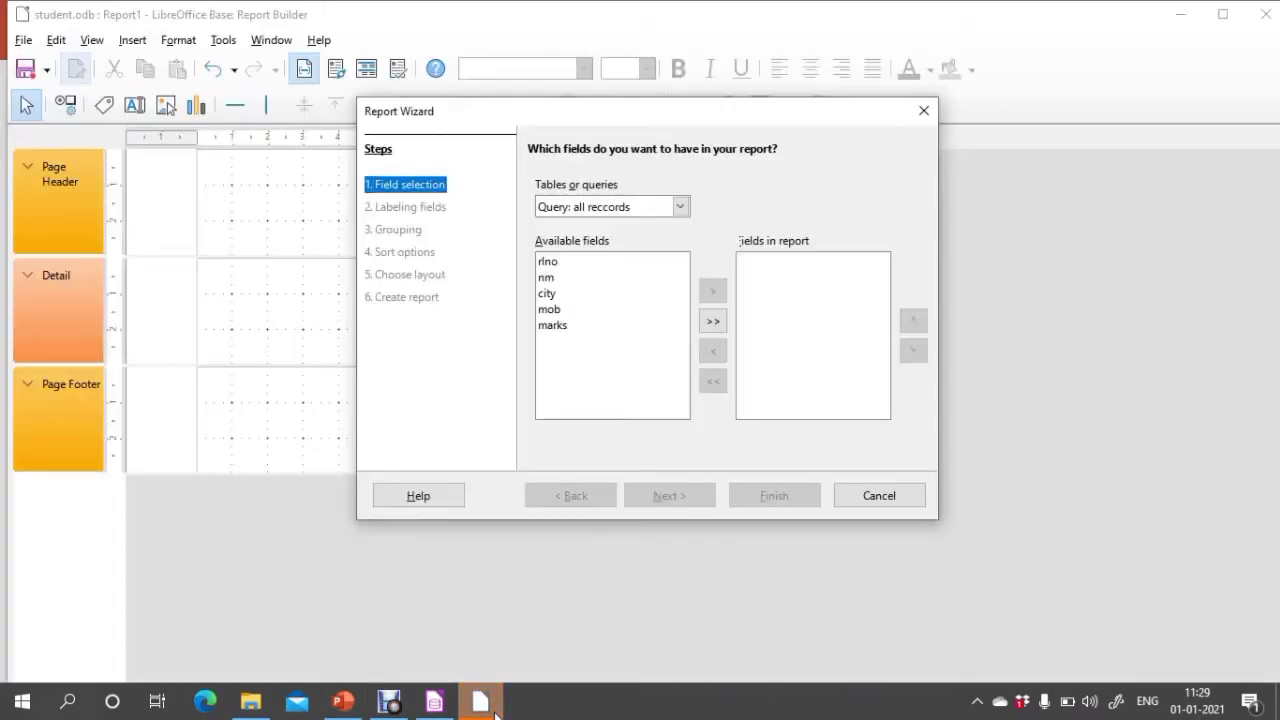
Choose Table: stud as the report source, add the rlno, nm, city, mob and marks fields, and proceed to labeling.
left_click(684, 207)
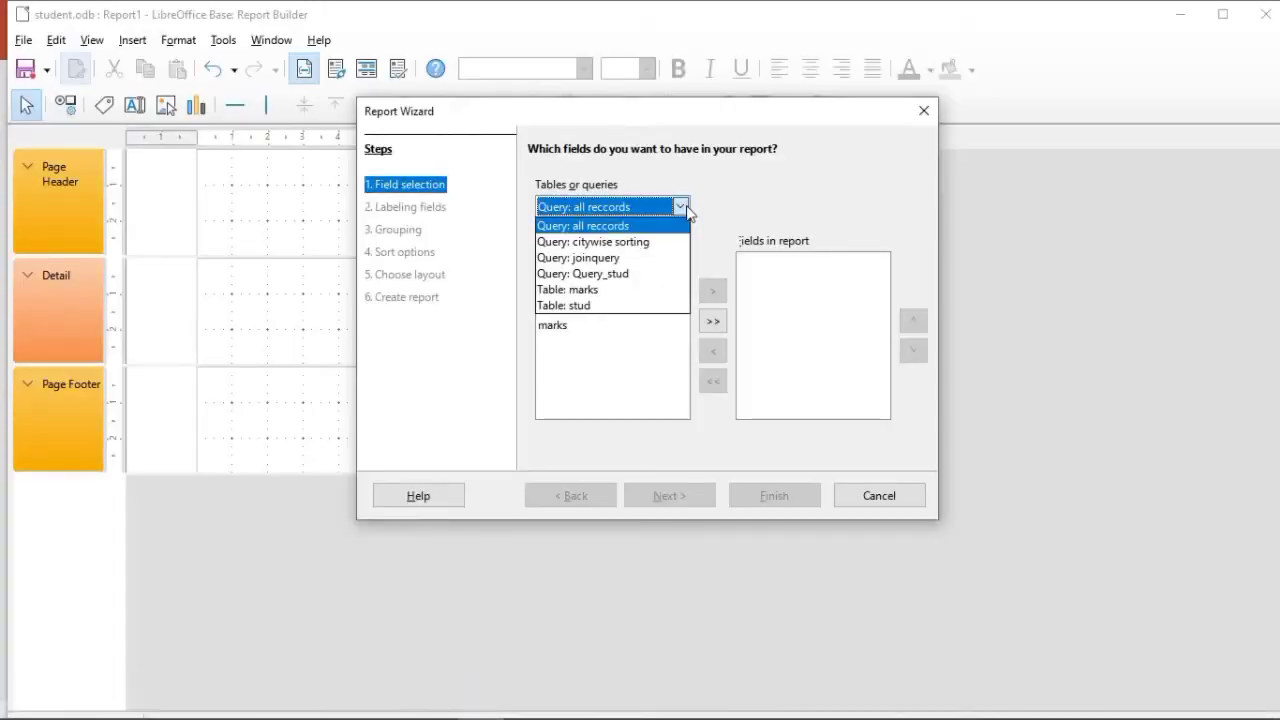
left_click(580, 306)
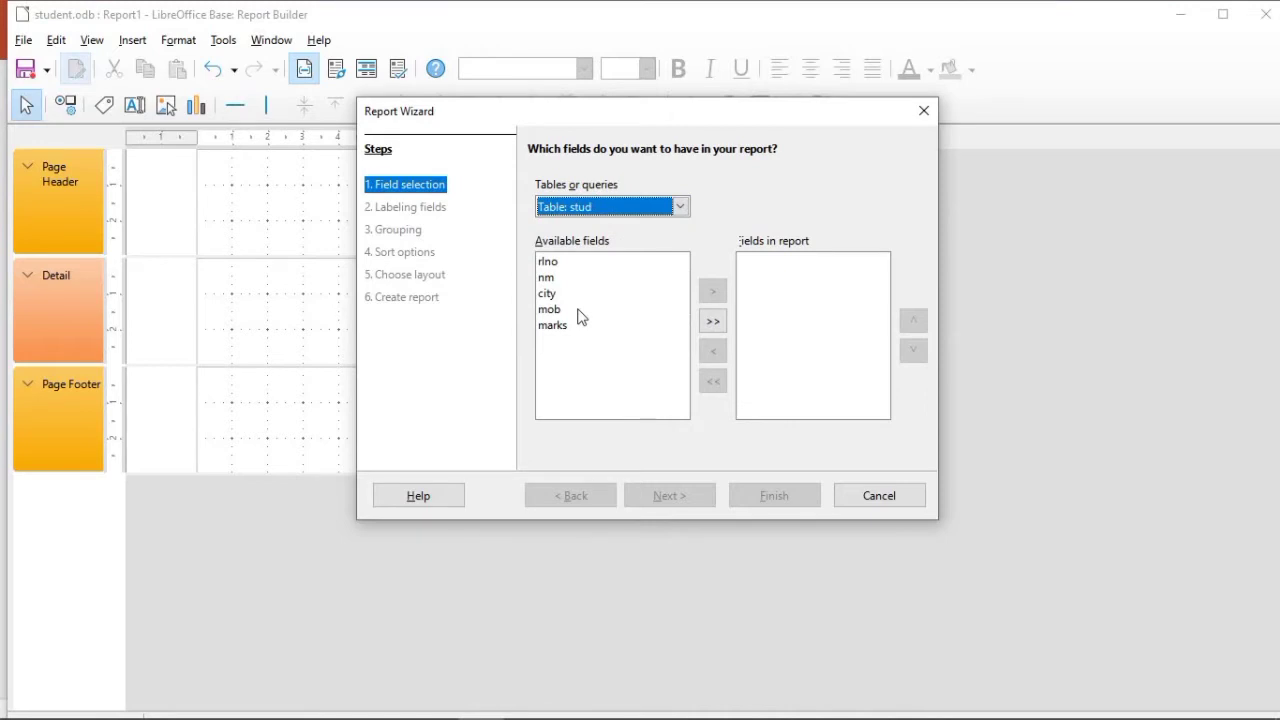
left_click(597, 264)
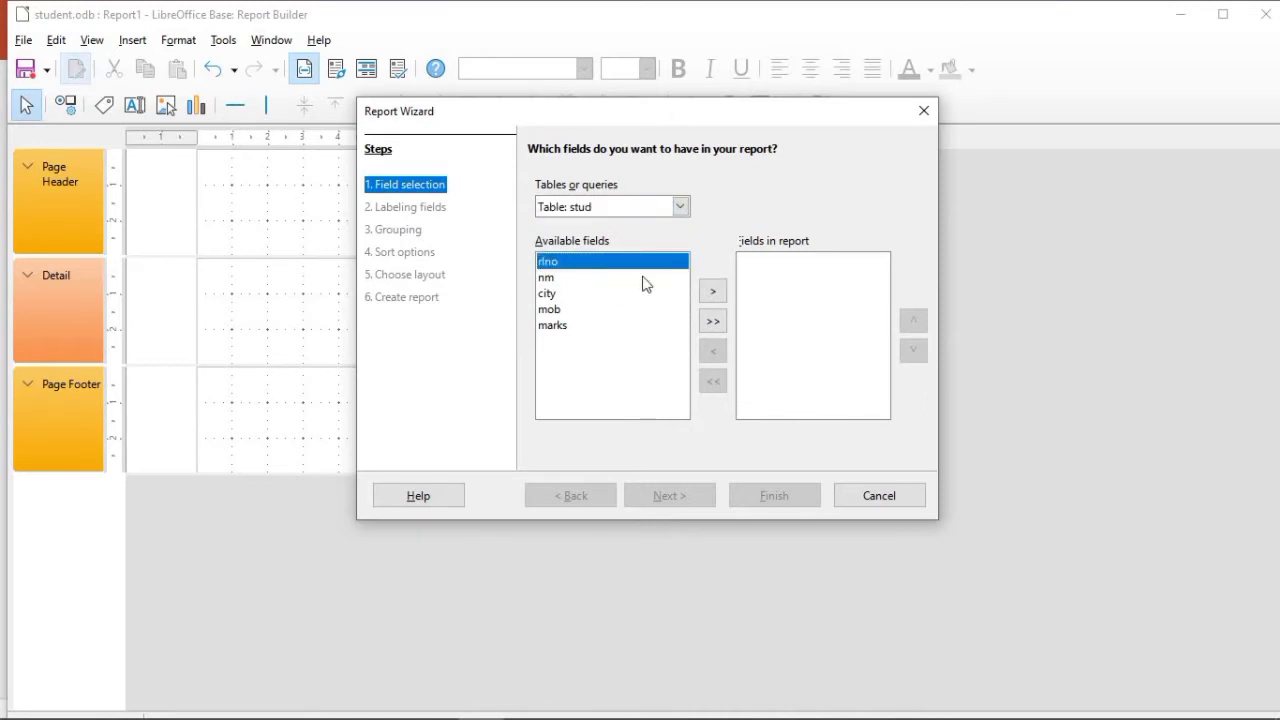
left_click(713, 291)
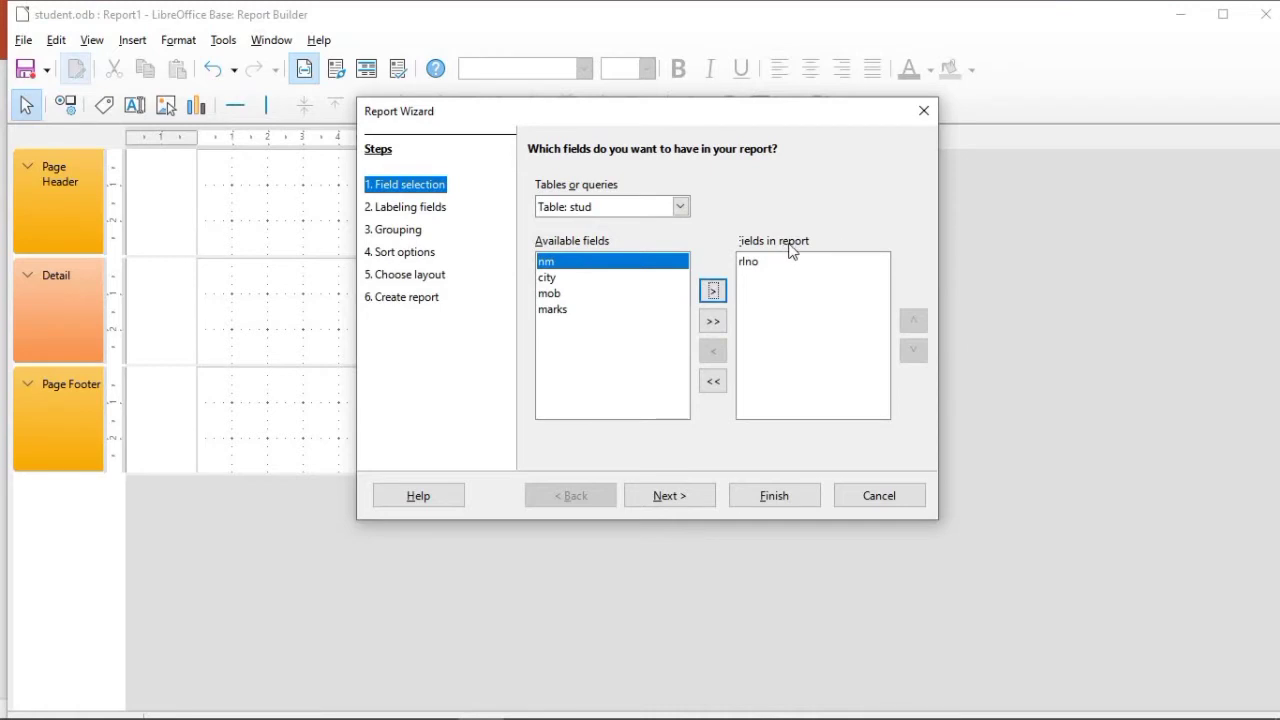
left_click(714, 292)
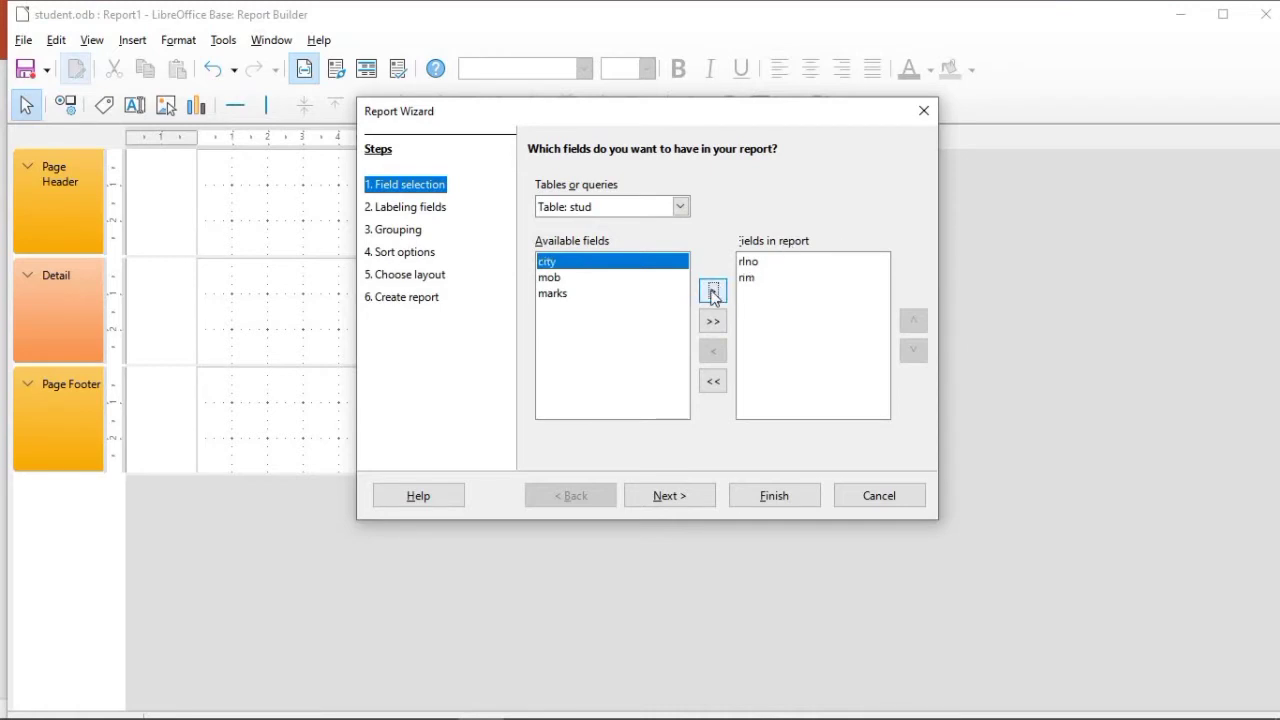
left_click(713, 292)
left_click(713, 292)
left_click(713, 292)
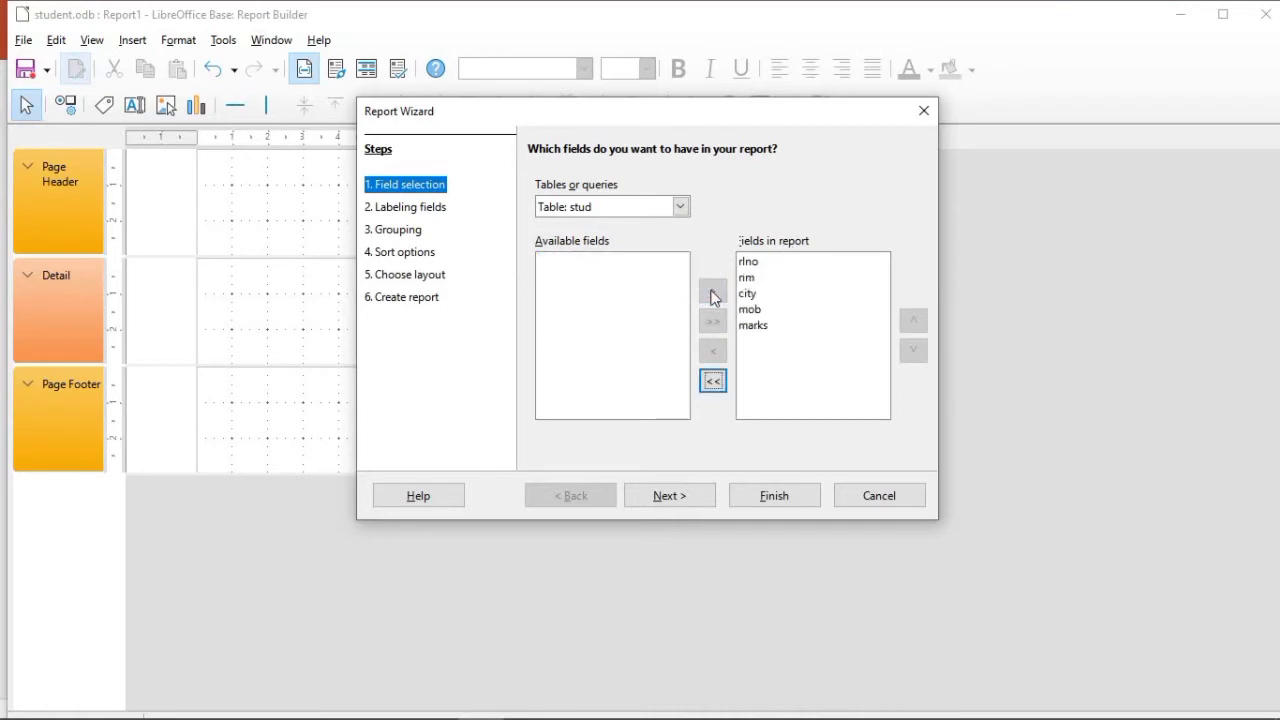
left_click(697, 496)
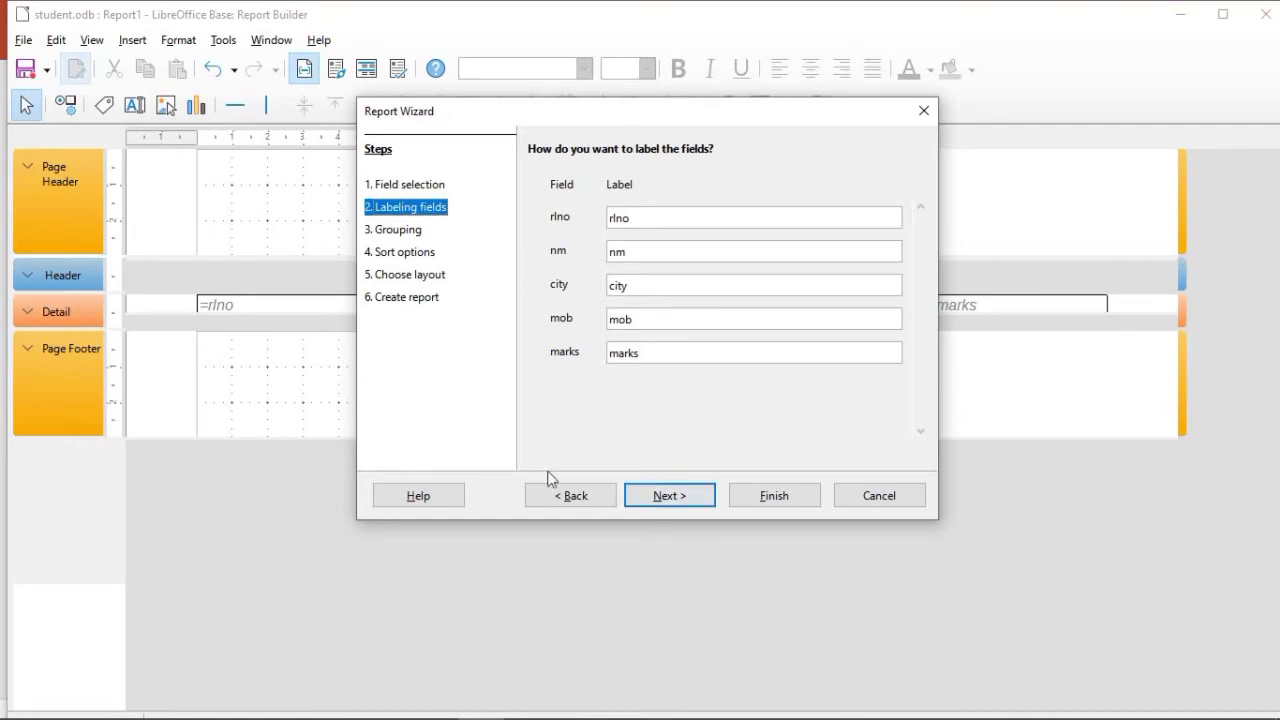
Consult the field labeling instruction in the PowerPoint presentation and return to the Report Wizard.
left_click(342, 703)
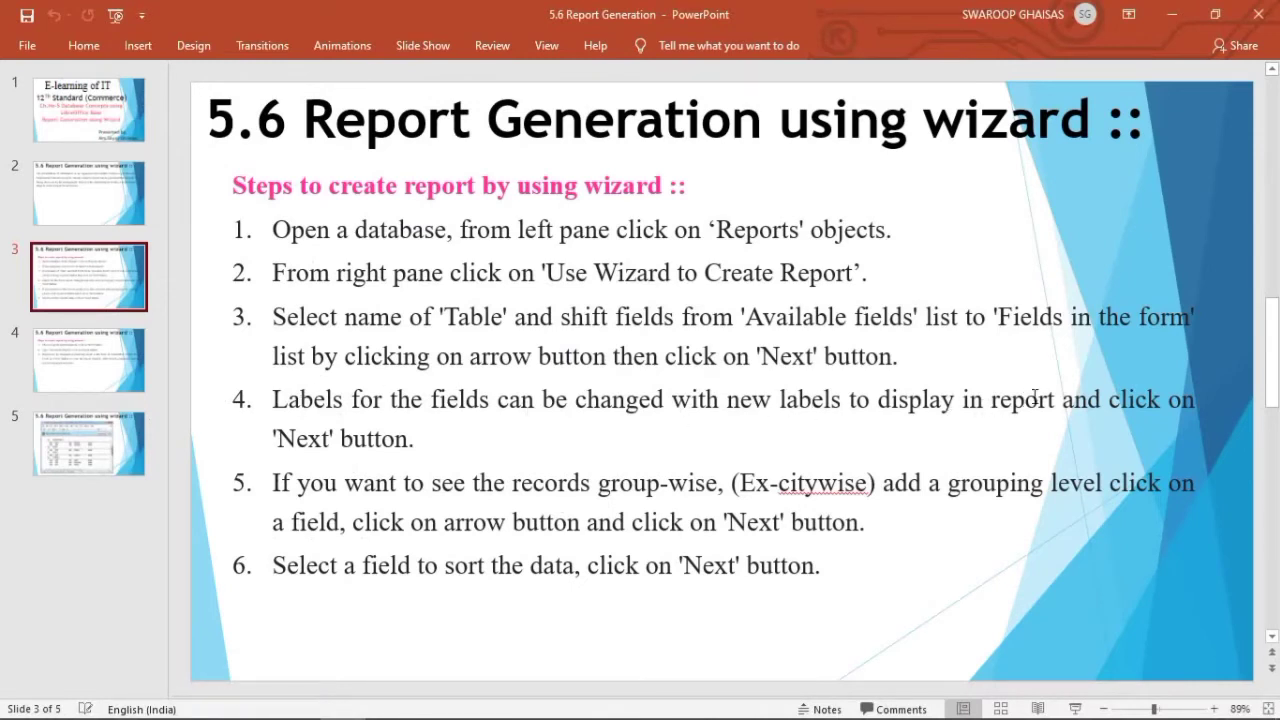
mouse_move(560, 708)
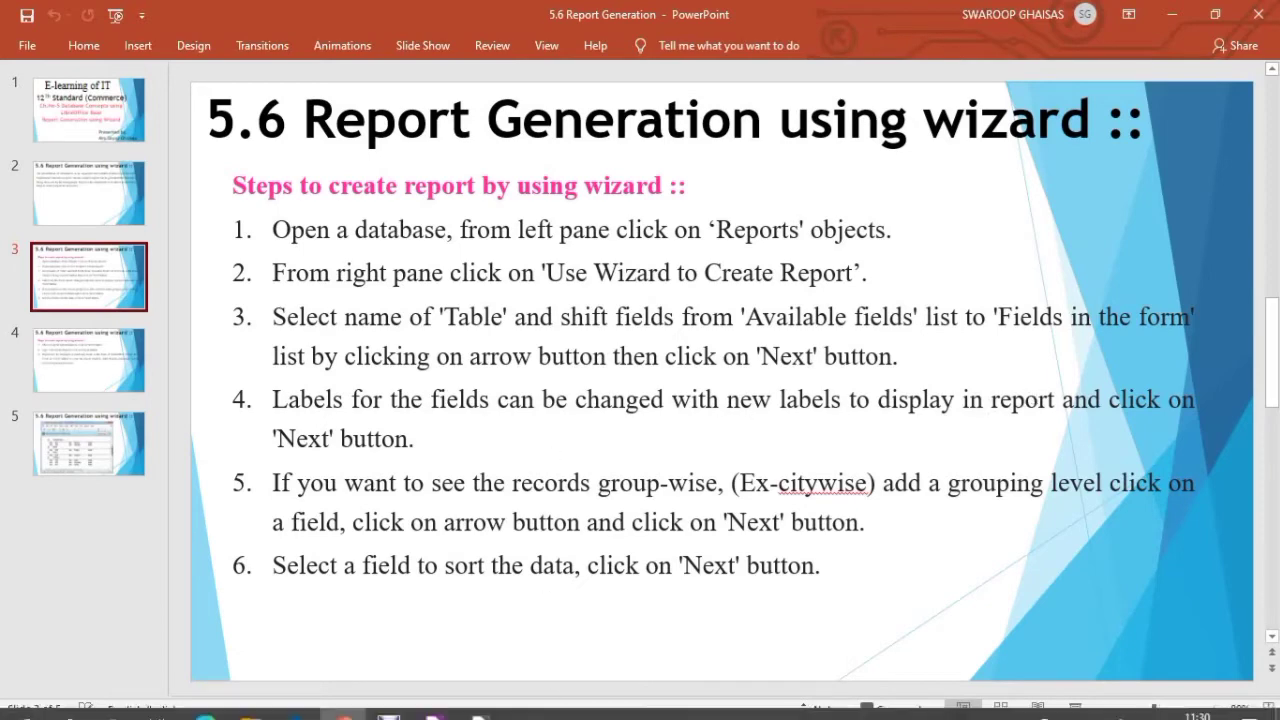
left_click(478, 702)
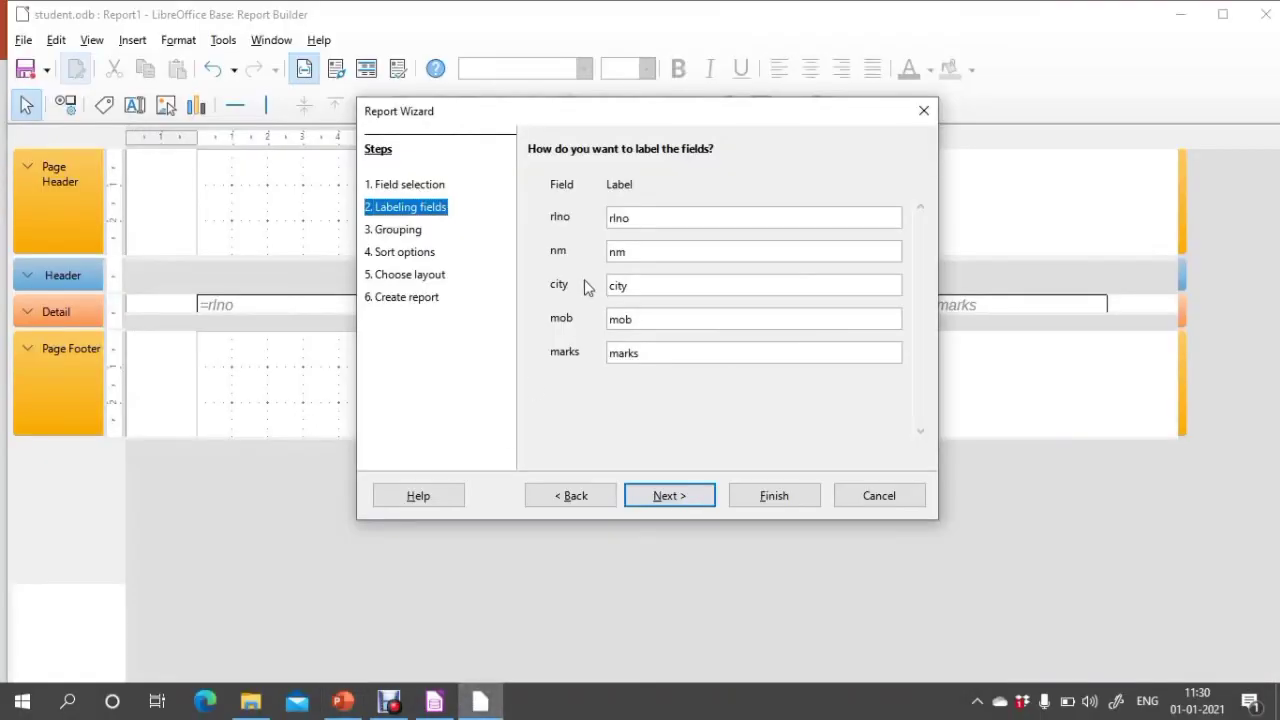
Label the rlno field as Roll Number, the nm field as Name and the city field as City.
left_click(672, 224)
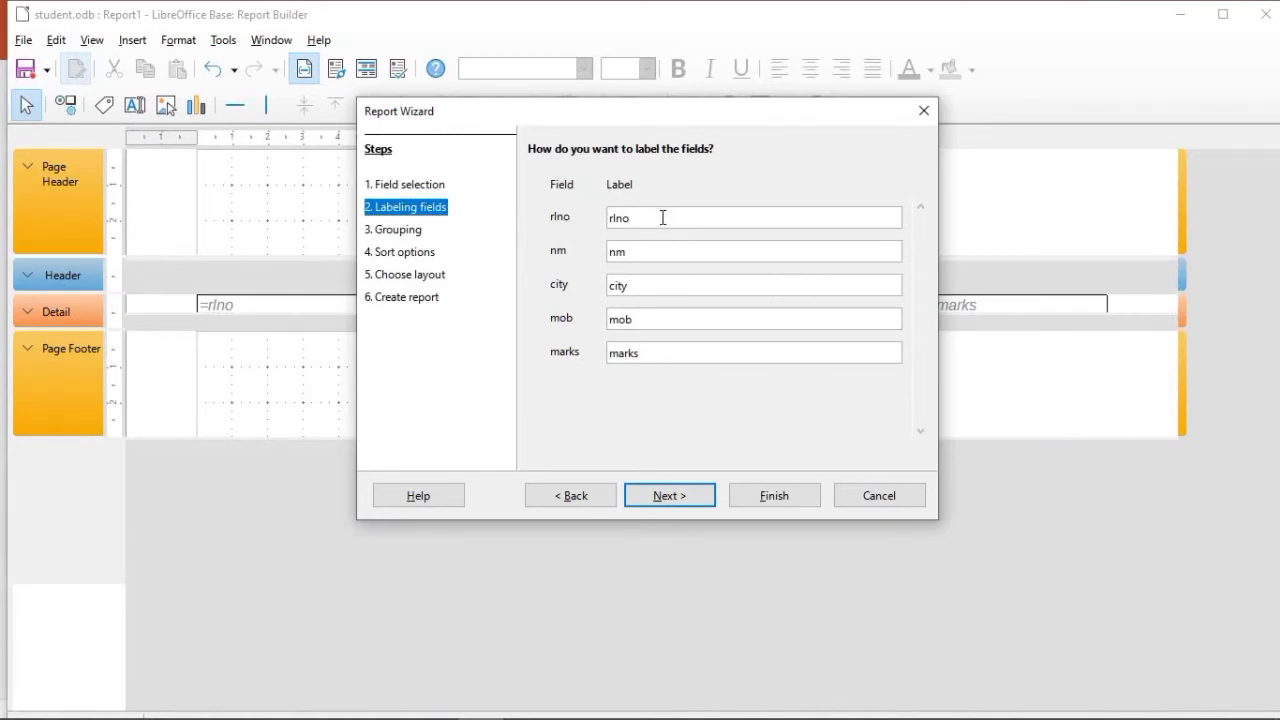
key("BackSpace")
key("BackSpace")
key("BackSpace")
type("Roll Number")
double_click(661, 257)
type("Namw")
double_click(643, 287)
type("City")
Label the mob field as Mobile Number and the marks field as Marks, and proceed to grouping.
double_click(630, 319)
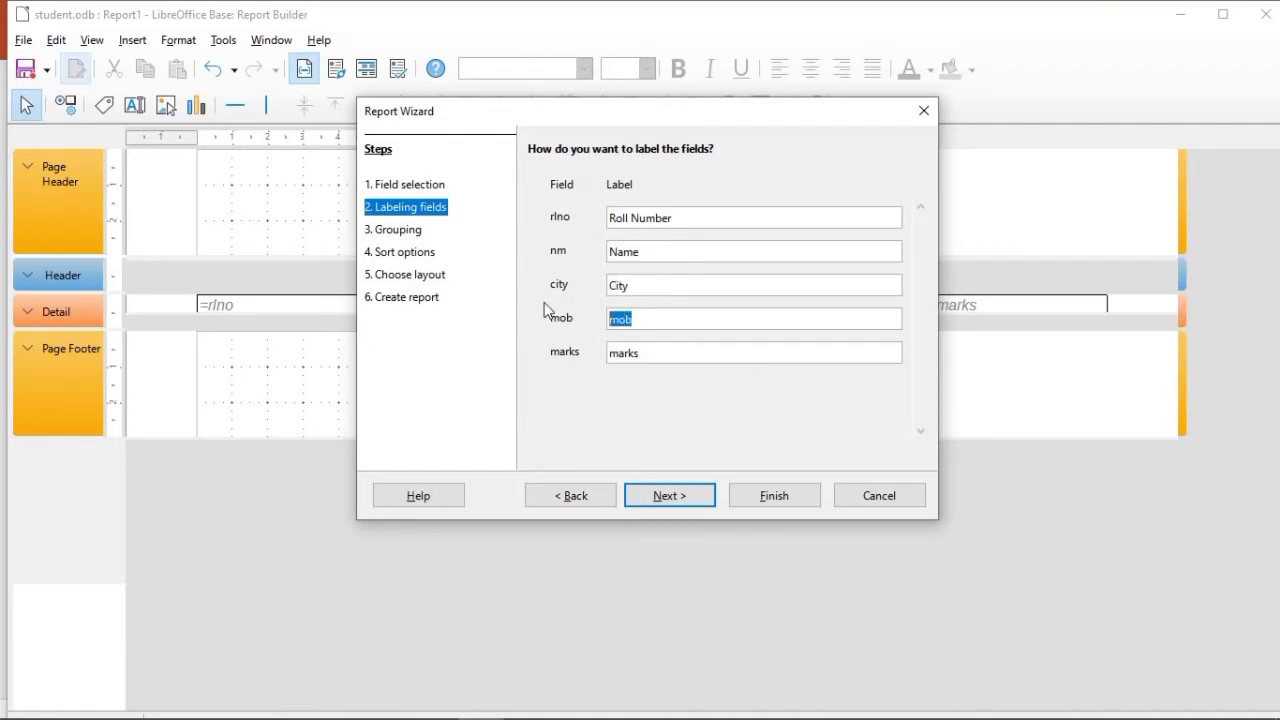
type("Mobile Number")
left_click_drag(651, 354, 583, 352)
type("Mar")
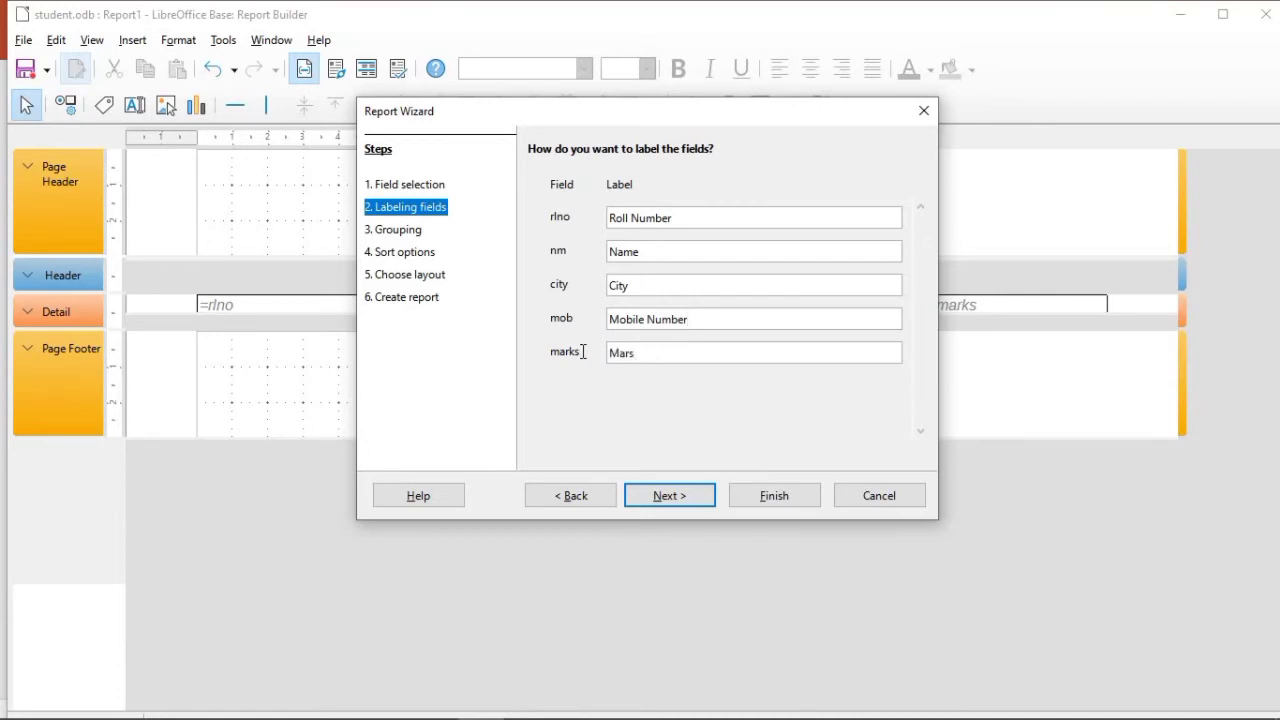
type("k")
left_click(671, 492)
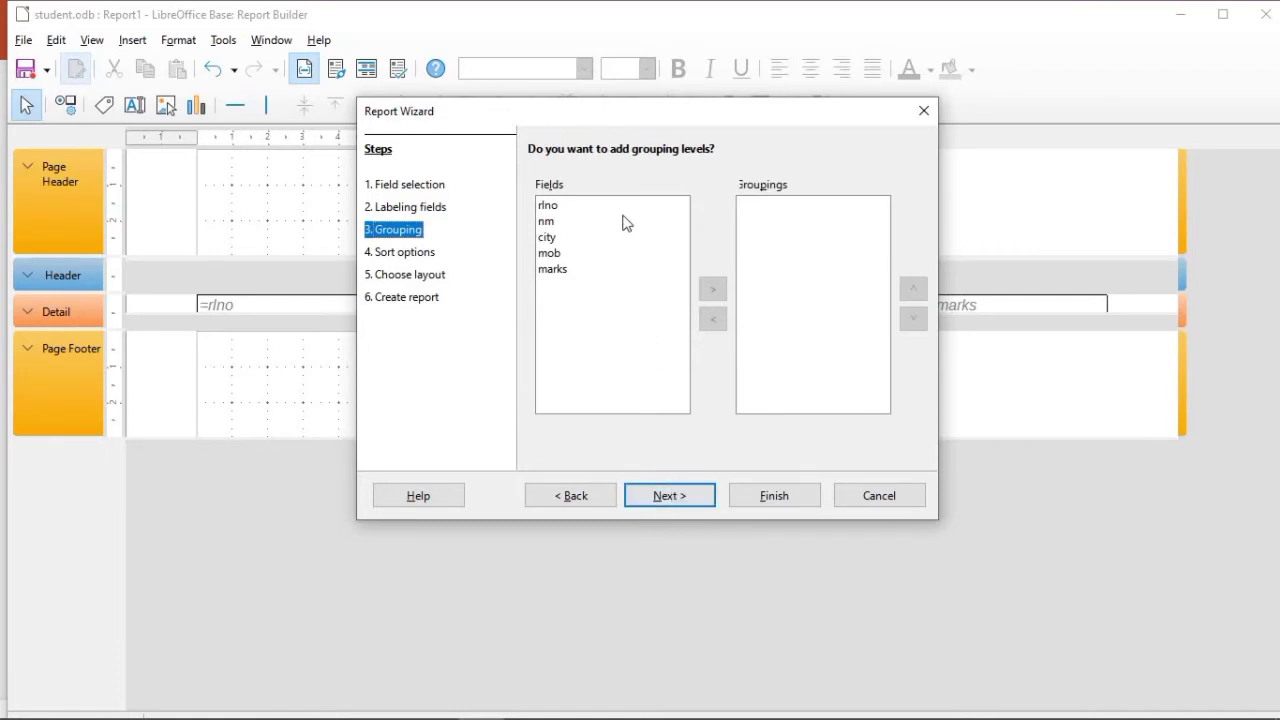
Group the report by the marks field and accept the default ascending sort order.
left_click(550, 272)
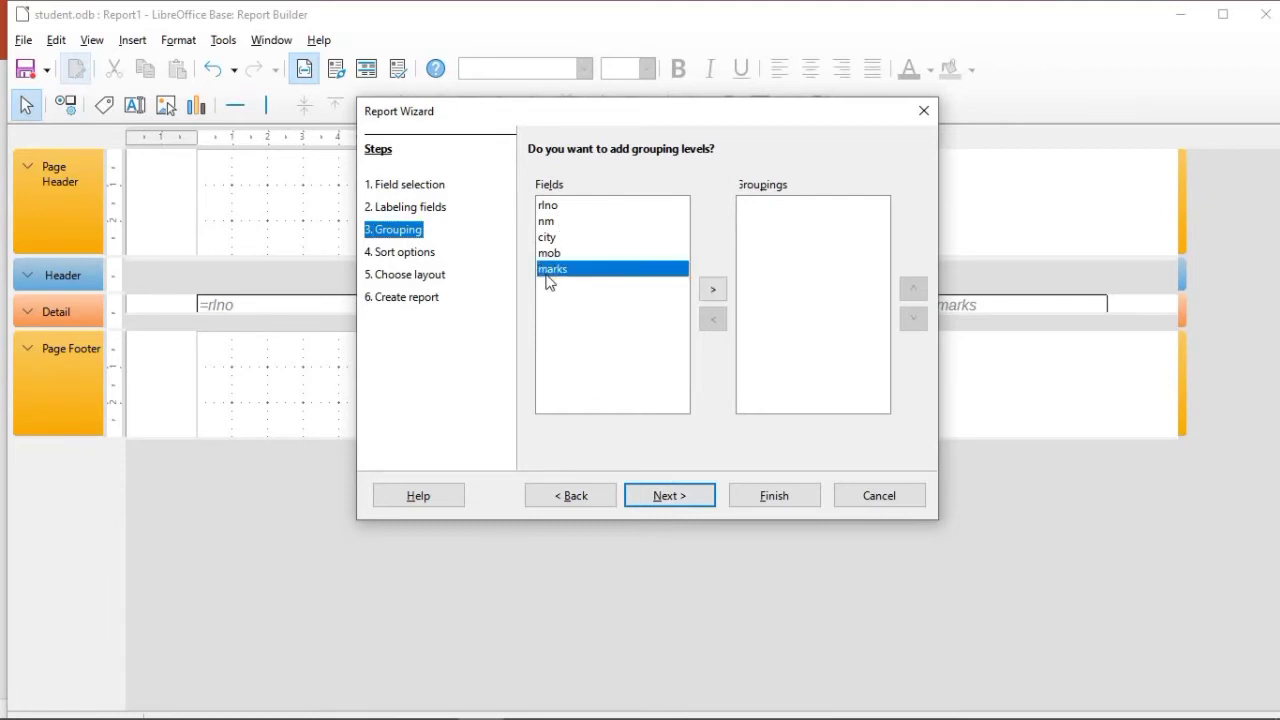
left_click(712, 289)
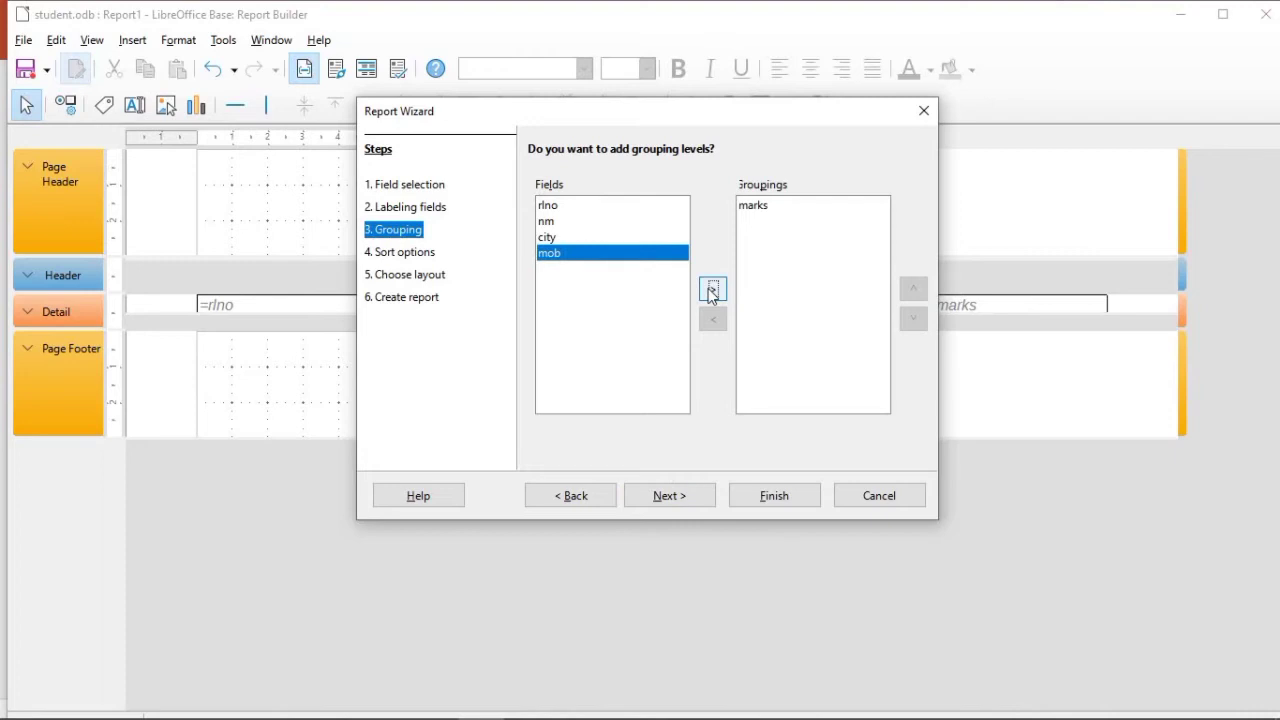
left_click(678, 498)
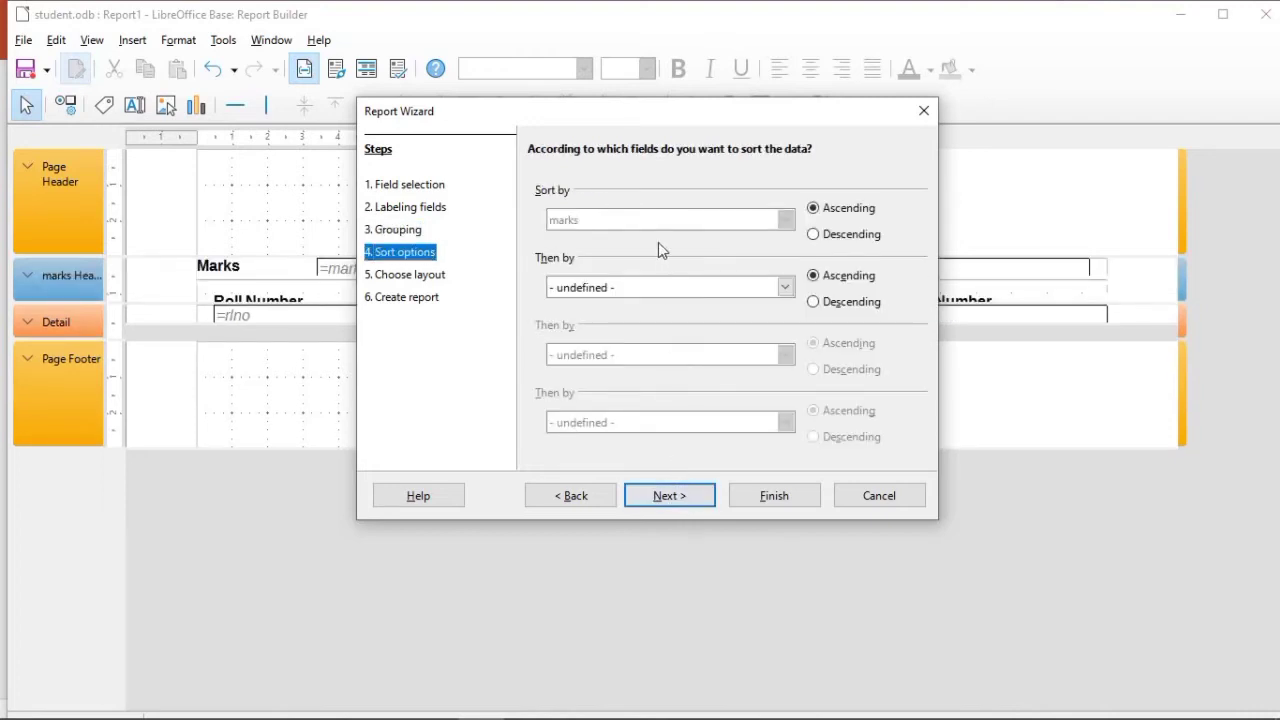
left_click(686, 495)
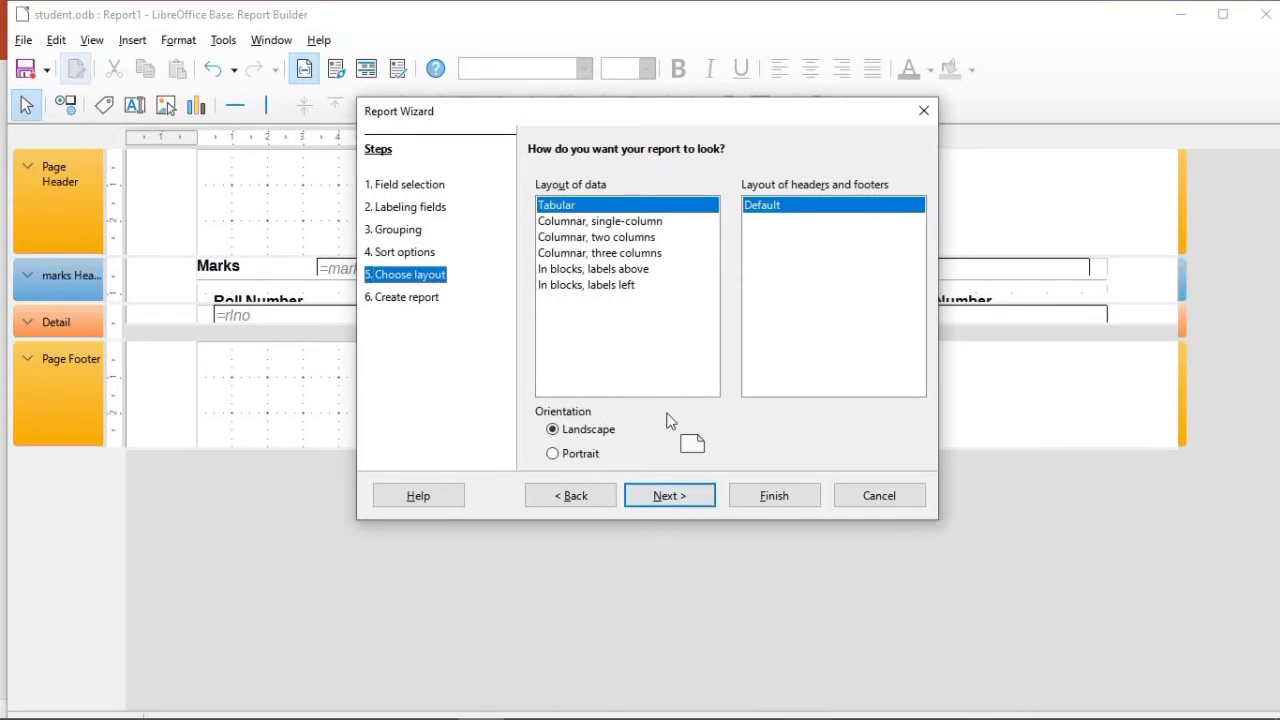
Try several data layouts and choose Columnar, single-column with landscape orientation for the report.
left_click(583, 228)
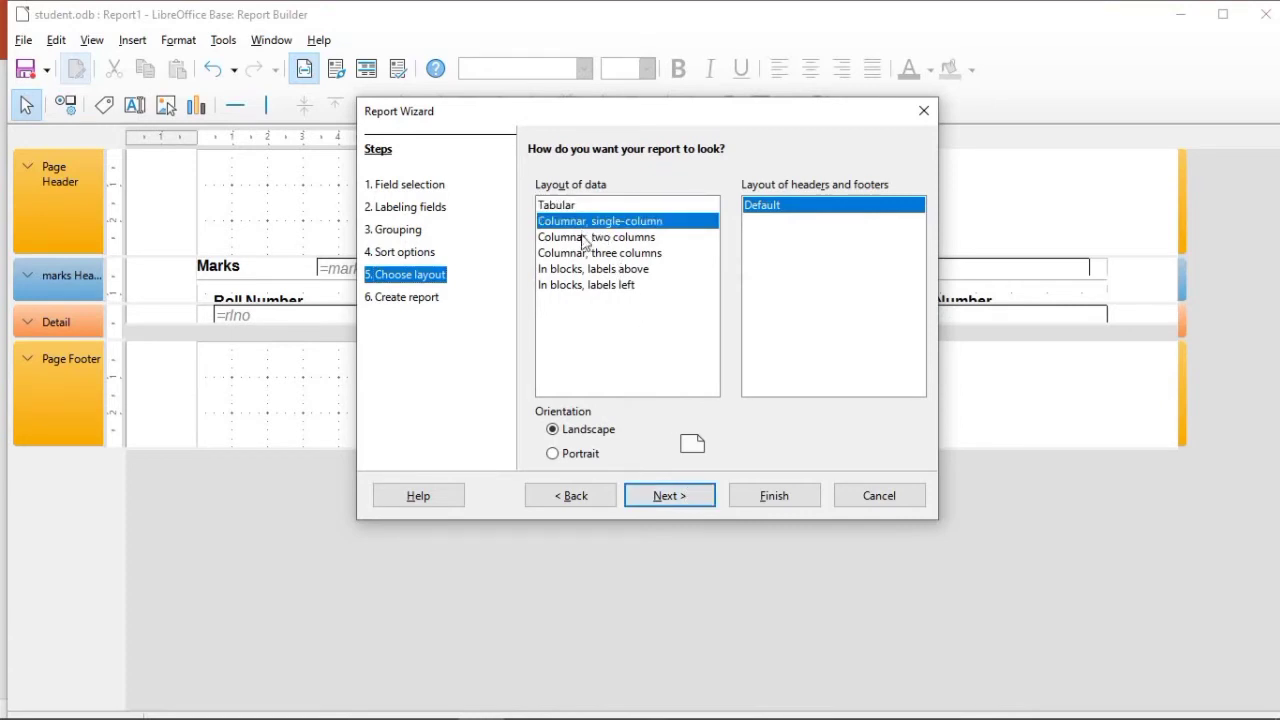
left_click(586, 255)
left_click(584, 287)
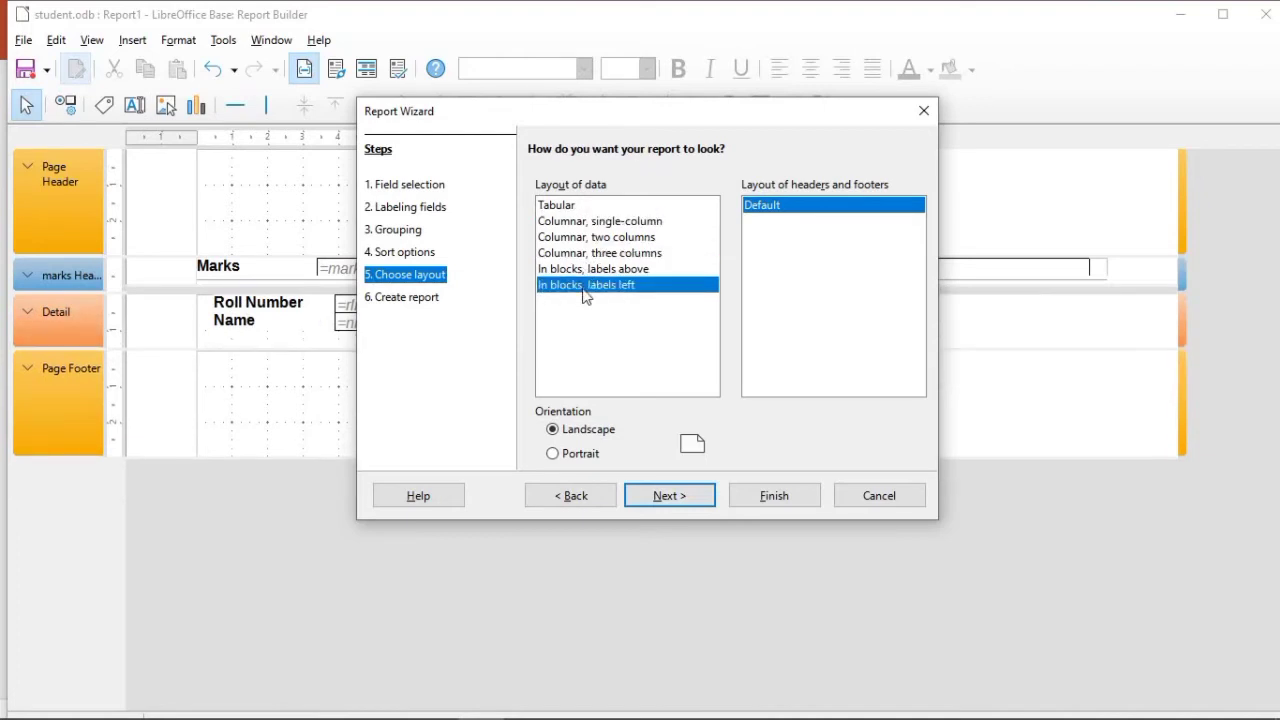
left_click(606, 258)
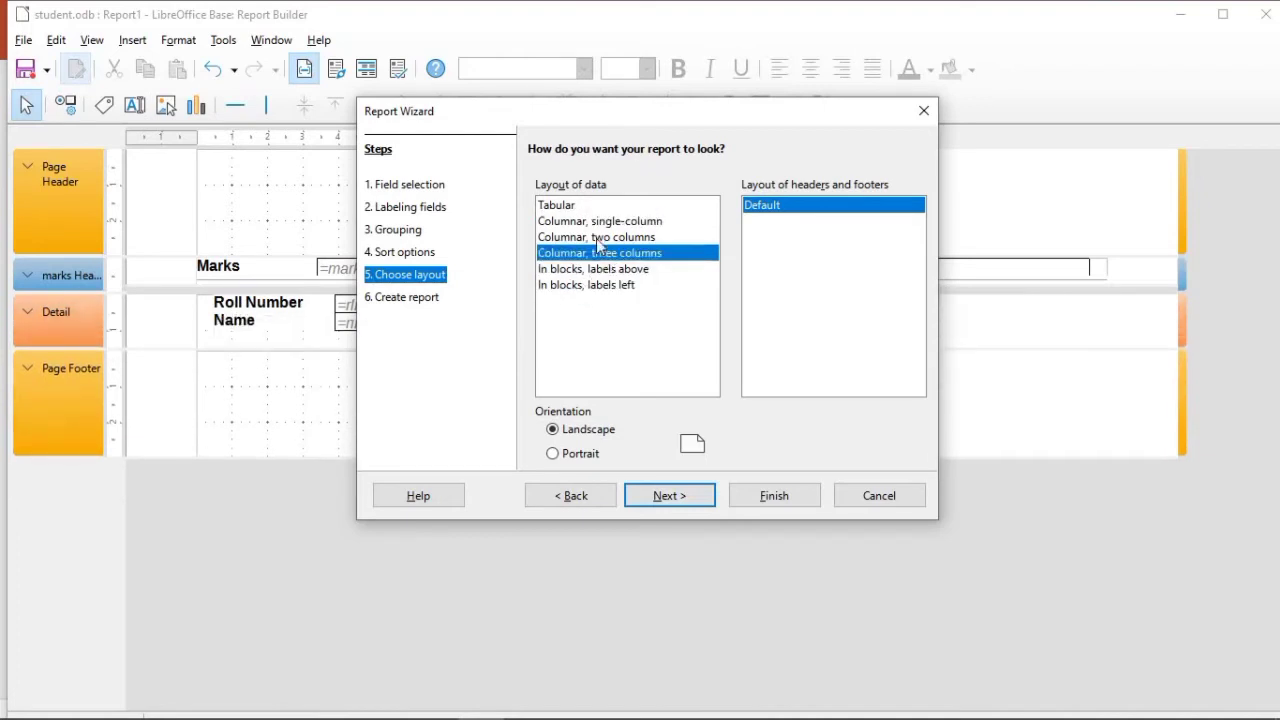
left_click(586, 222)
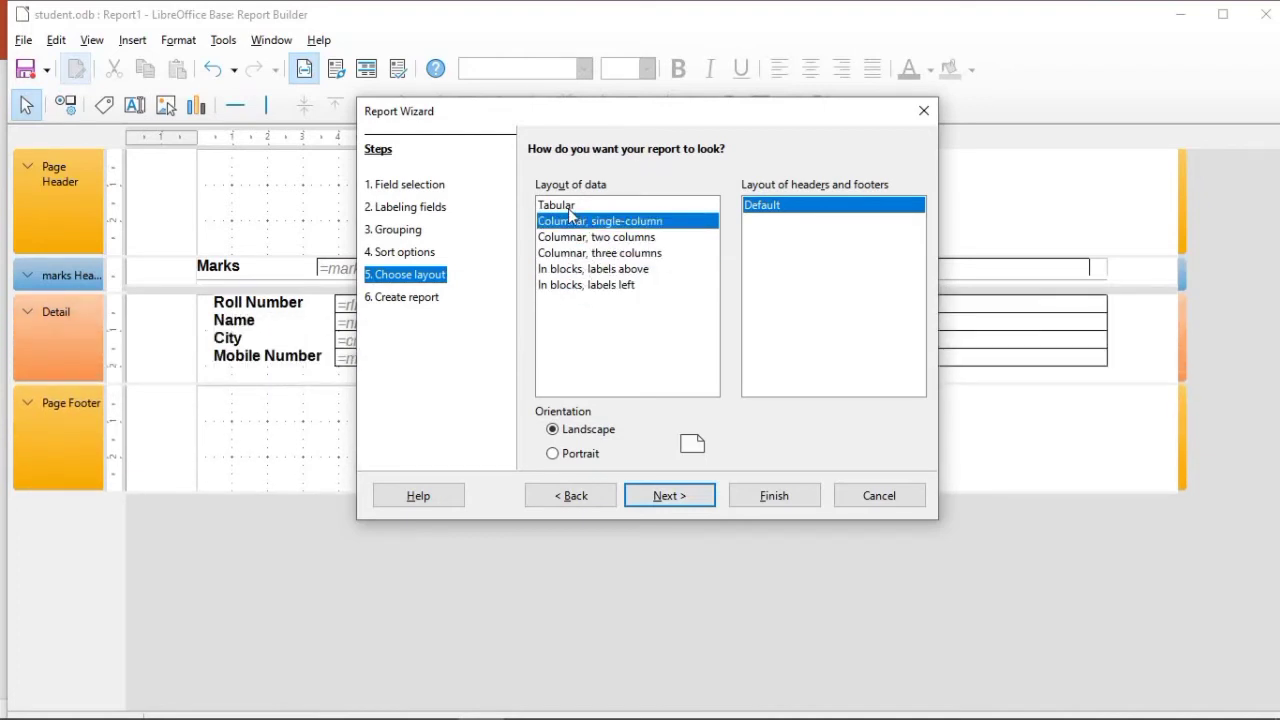
left_click(559, 206)
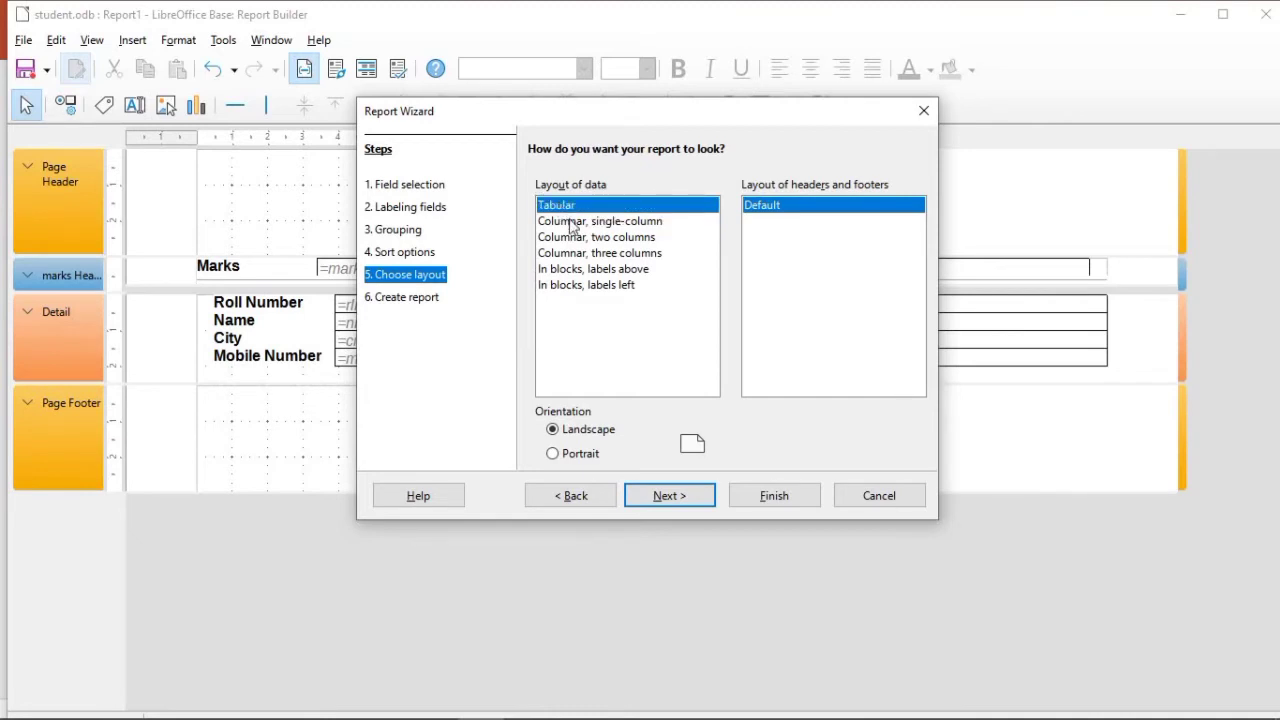
left_click(573, 224)
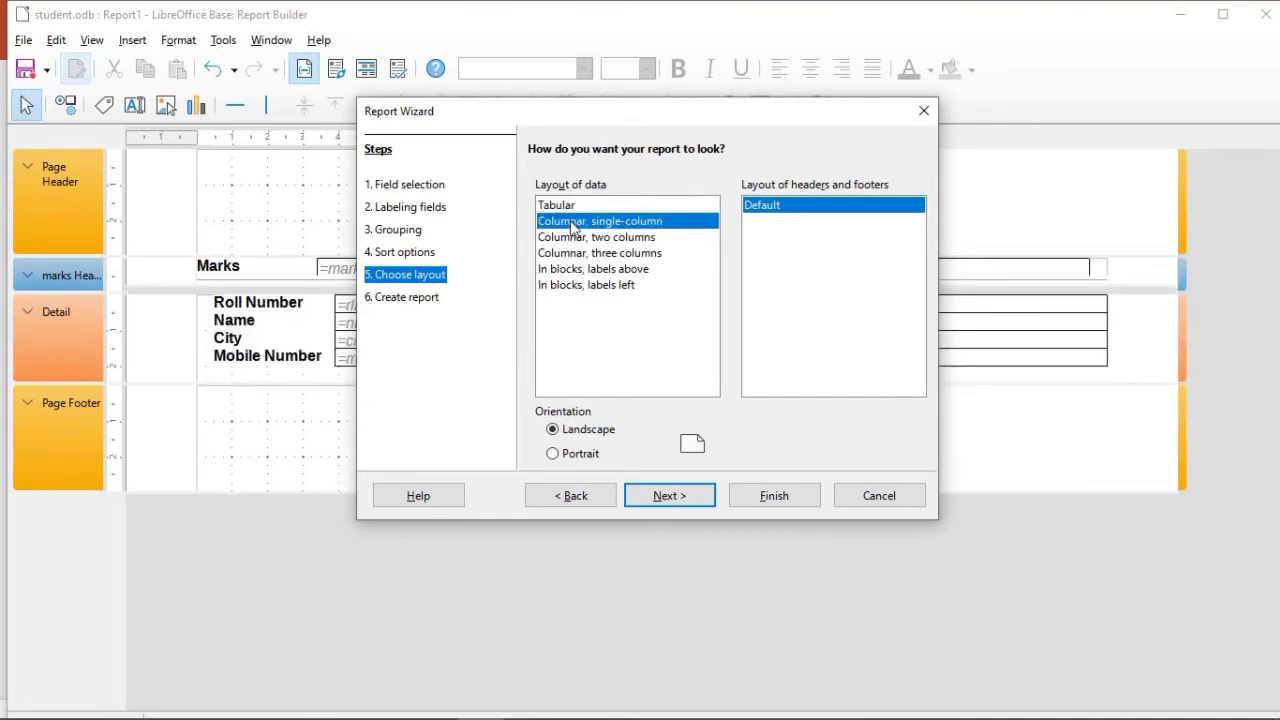
left_click(670, 496)
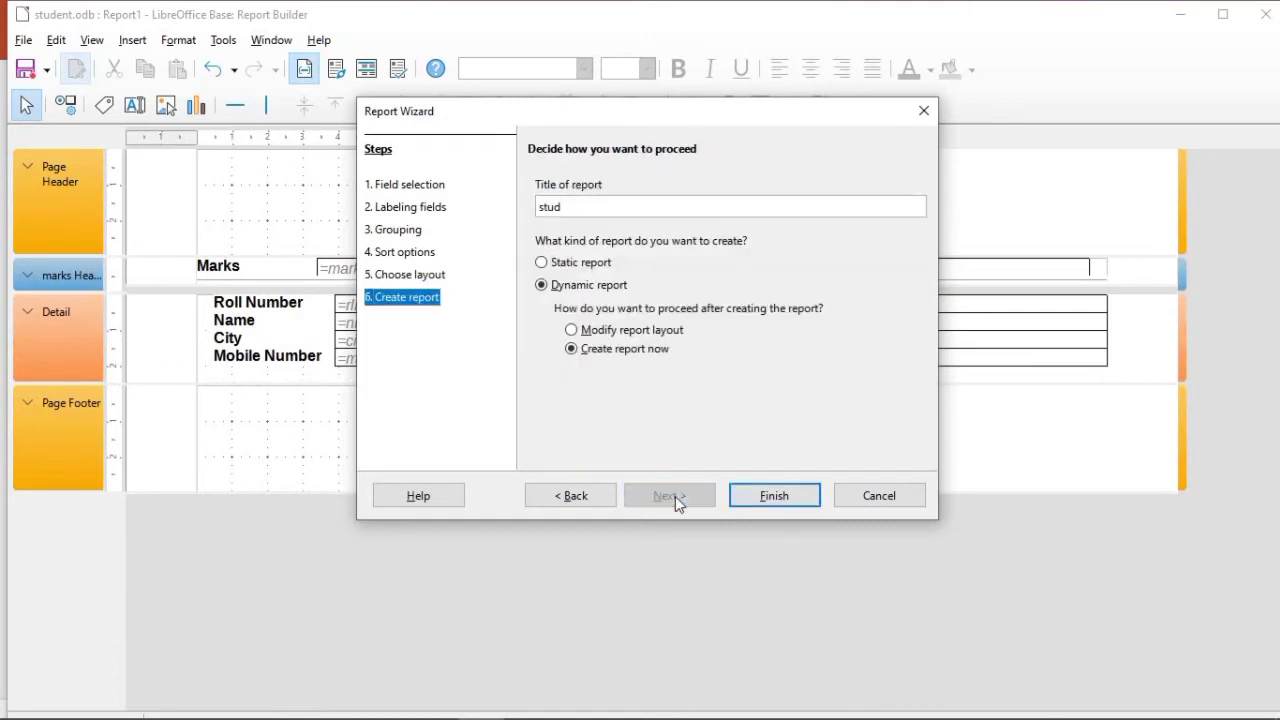
Title the report Student Report and create it immediately as a dynamic report.
left_click_drag(612, 208, 518, 213)
type("Student Report")
left_click(767, 497)
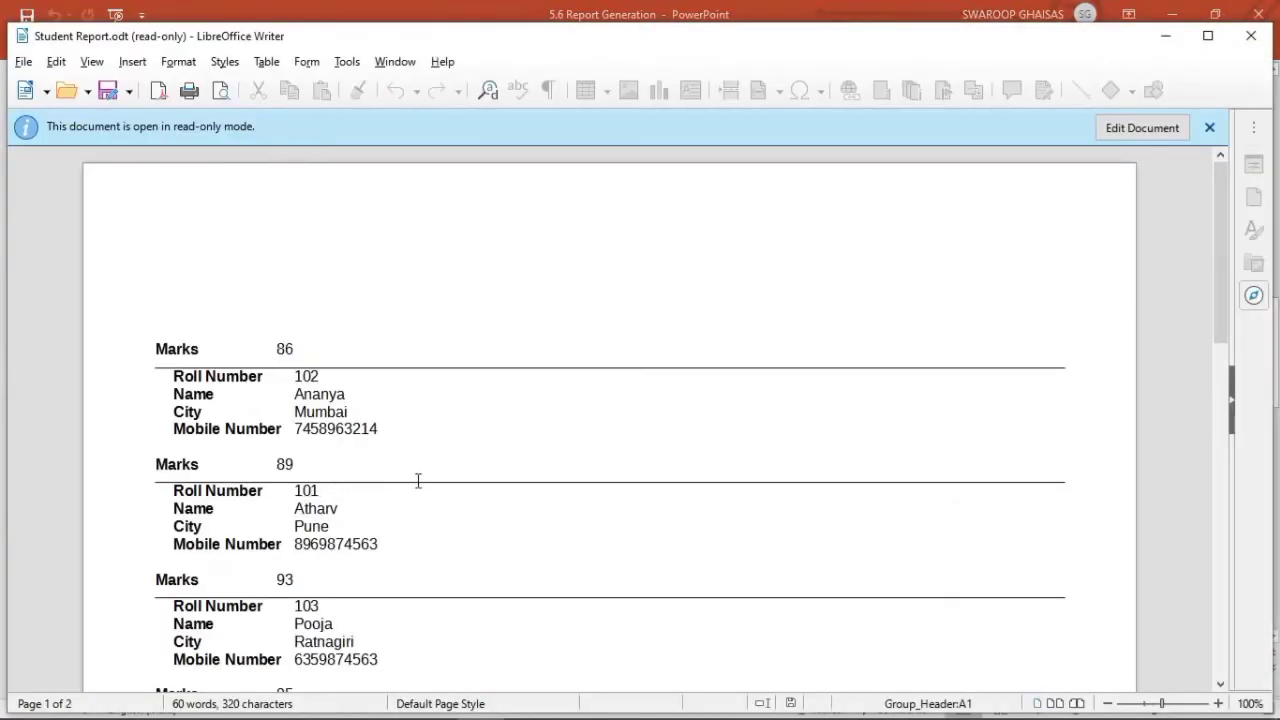
Review the records grouped by marks in the generated report and switch back to the PowerPoint presentation.
scroll(302, 476, "down", 3)
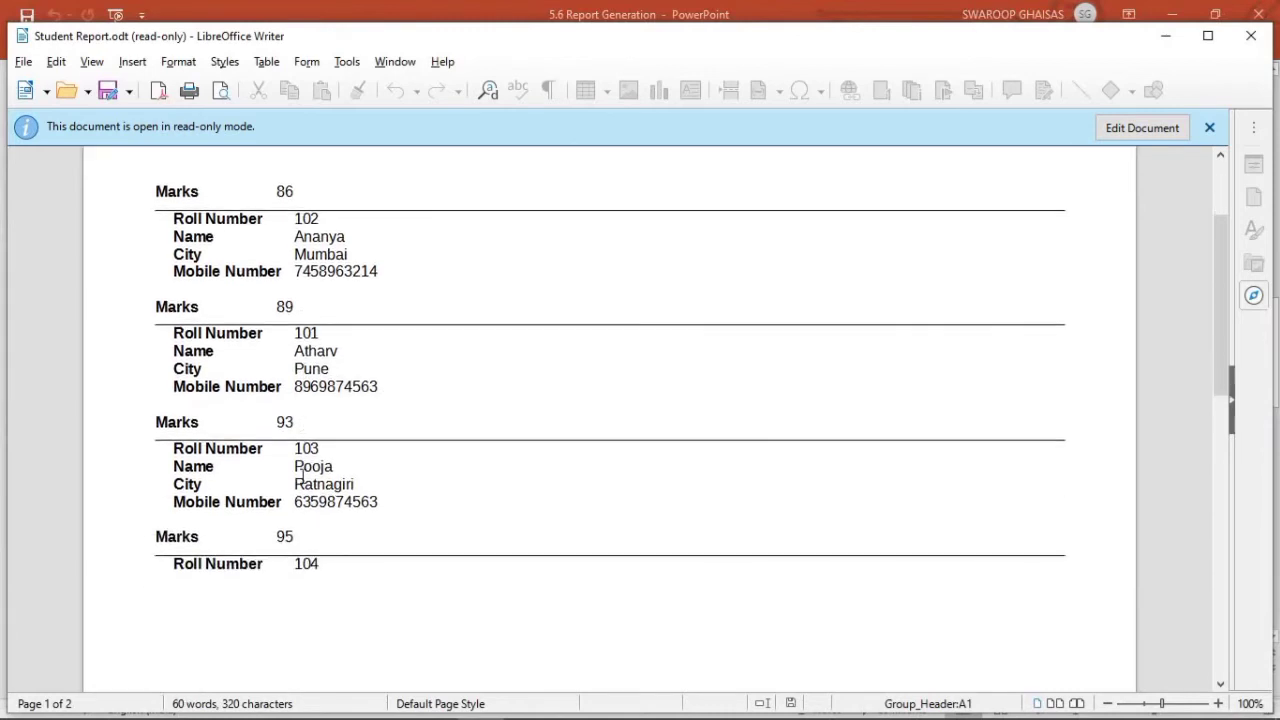
scroll(302, 478, "down", 1)
scroll(302, 477, "up", 2)
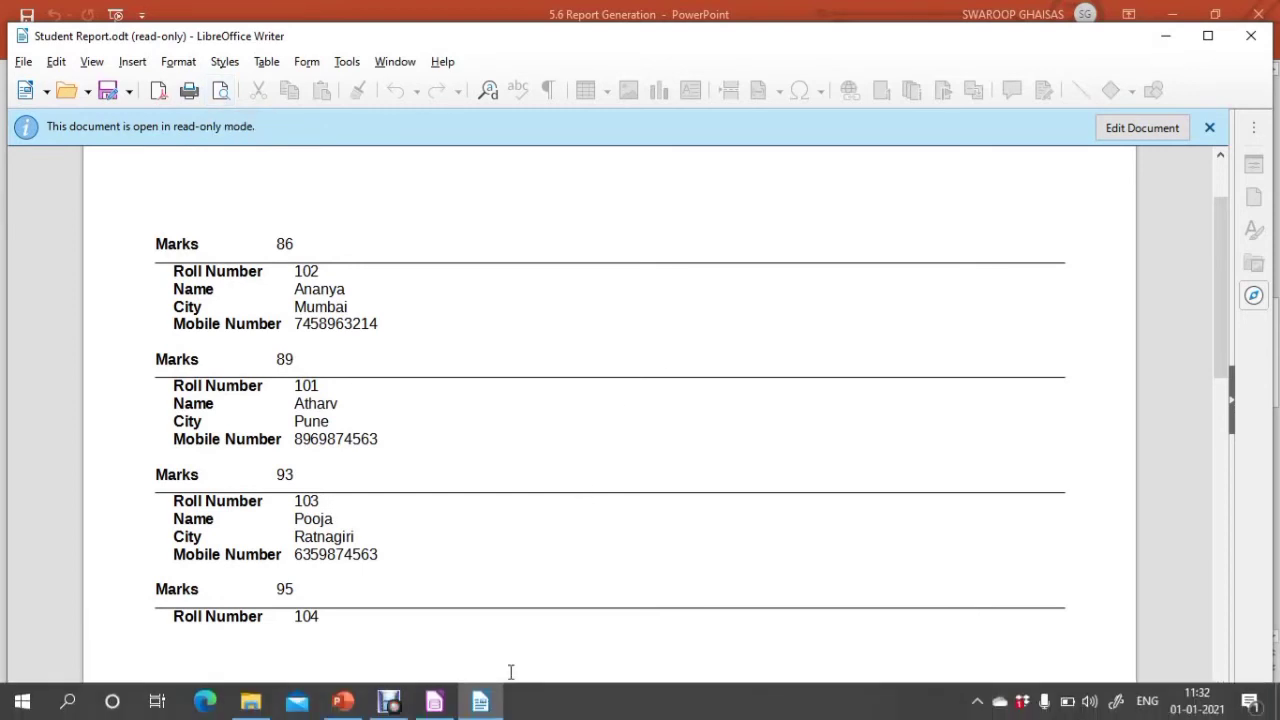
mouse_move(488, 708)
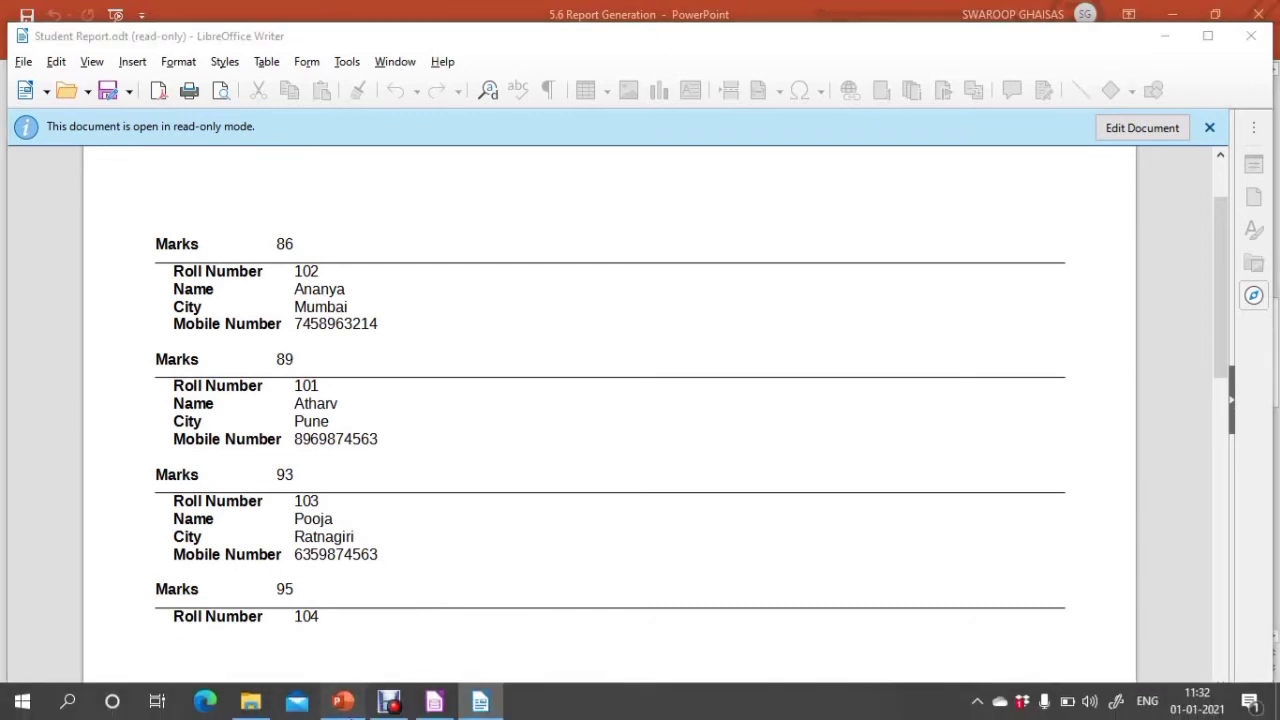
left_click(343, 708)
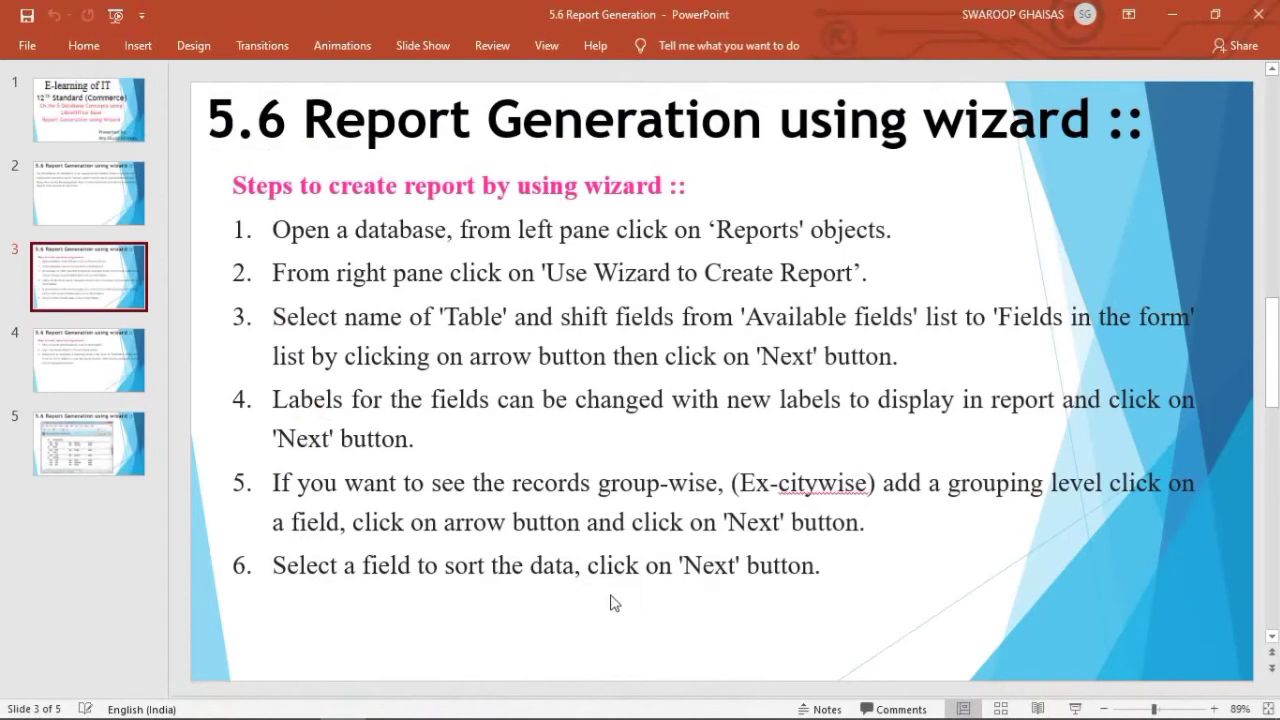
Read the remaining wizard steps on slide 4, close the open Student Report, and switch to the student database in LibreOffice Base.
scroll(614, 602, "down", 1)
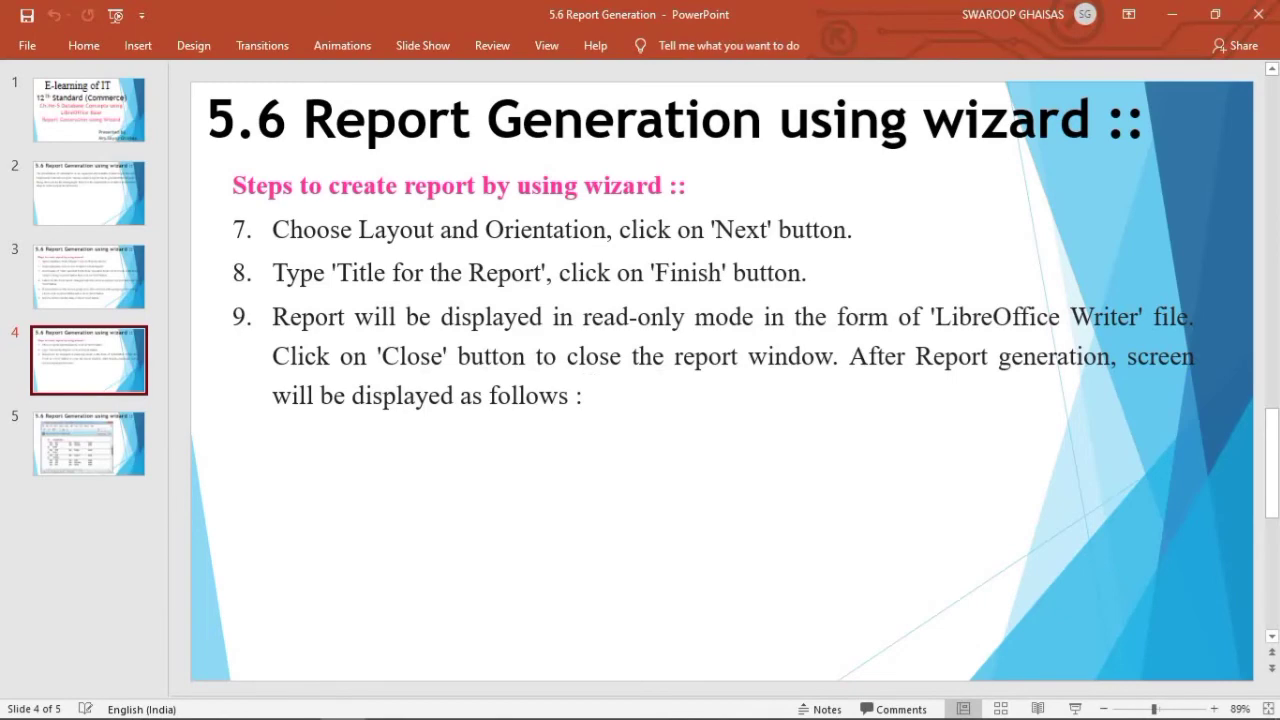
mouse_move(392, 706)
left_click(495, 703)
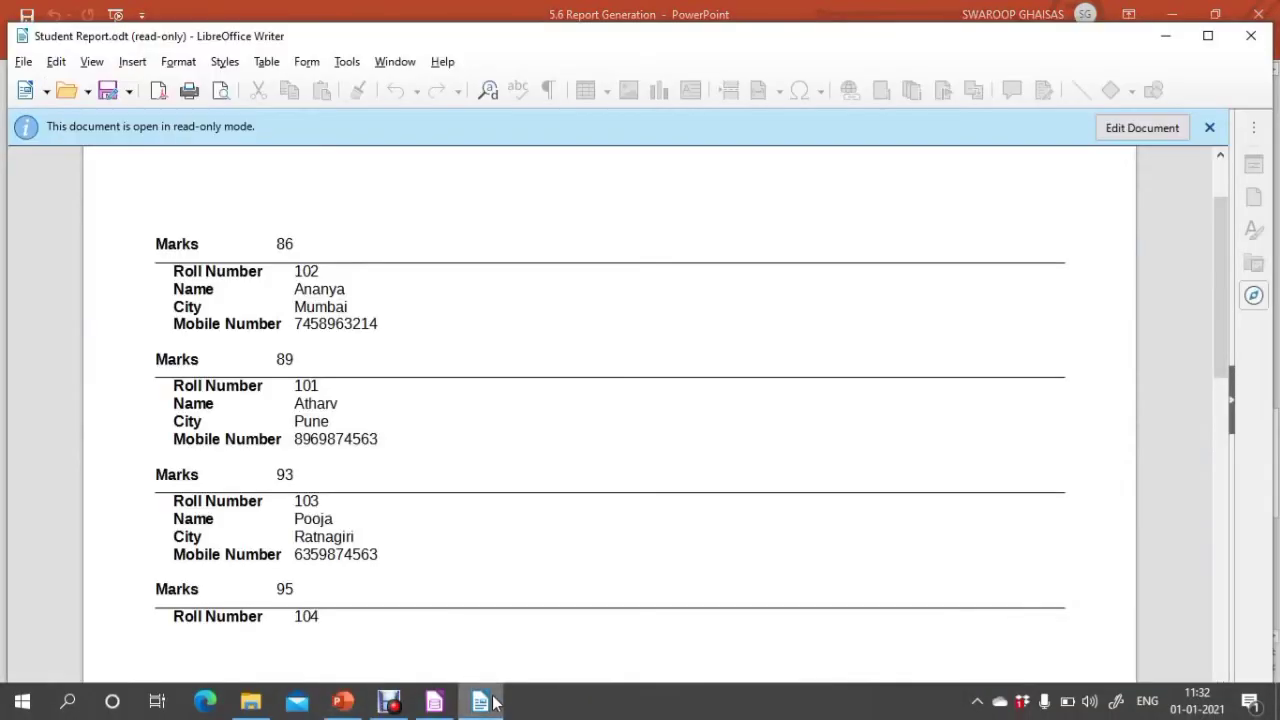
left_click(1250, 36)
left_click(434, 702)
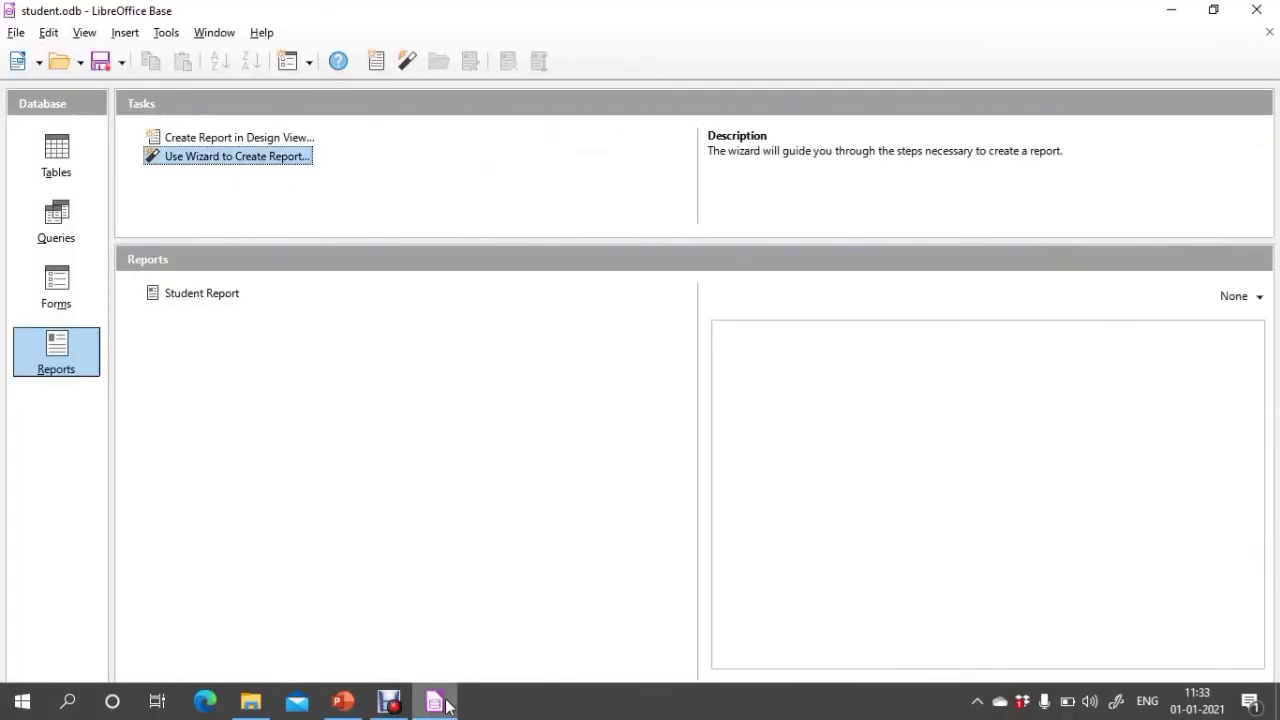
Start a new report with the Report Wizard and include the rlno, nm, city, mob and marks fields of the stud table.
left_click(220, 163)
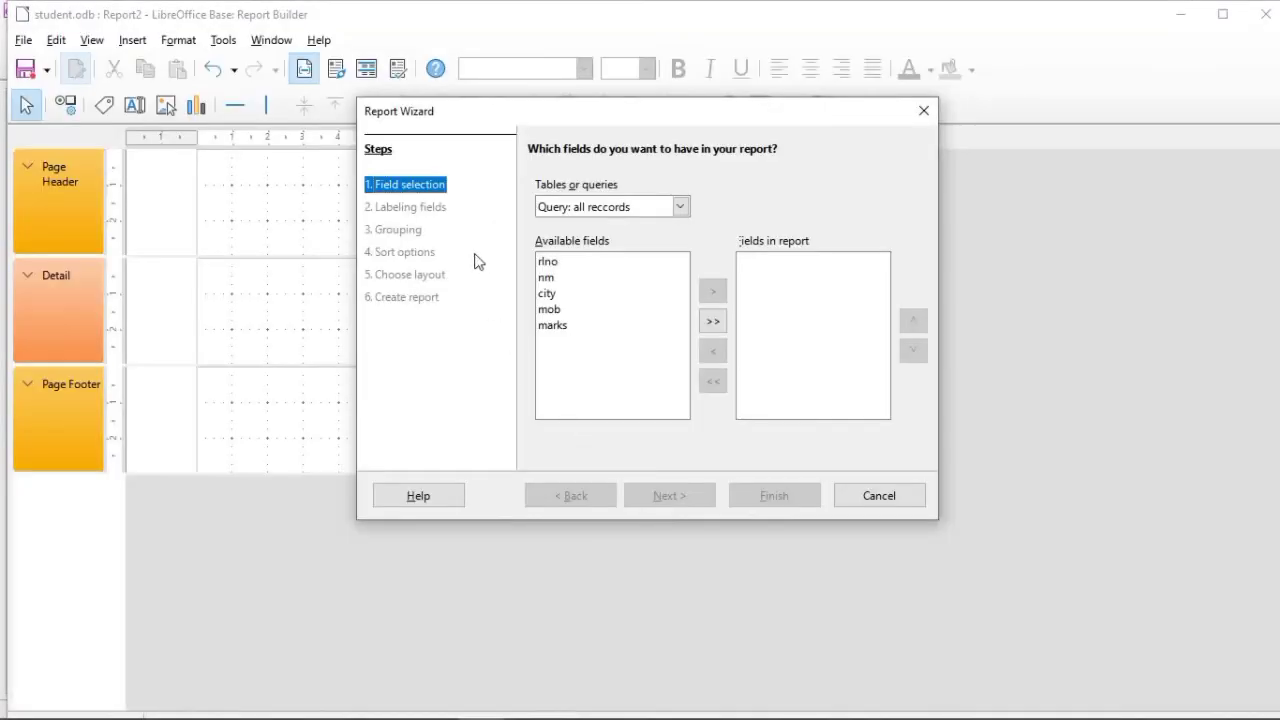
left_click(681, 208)
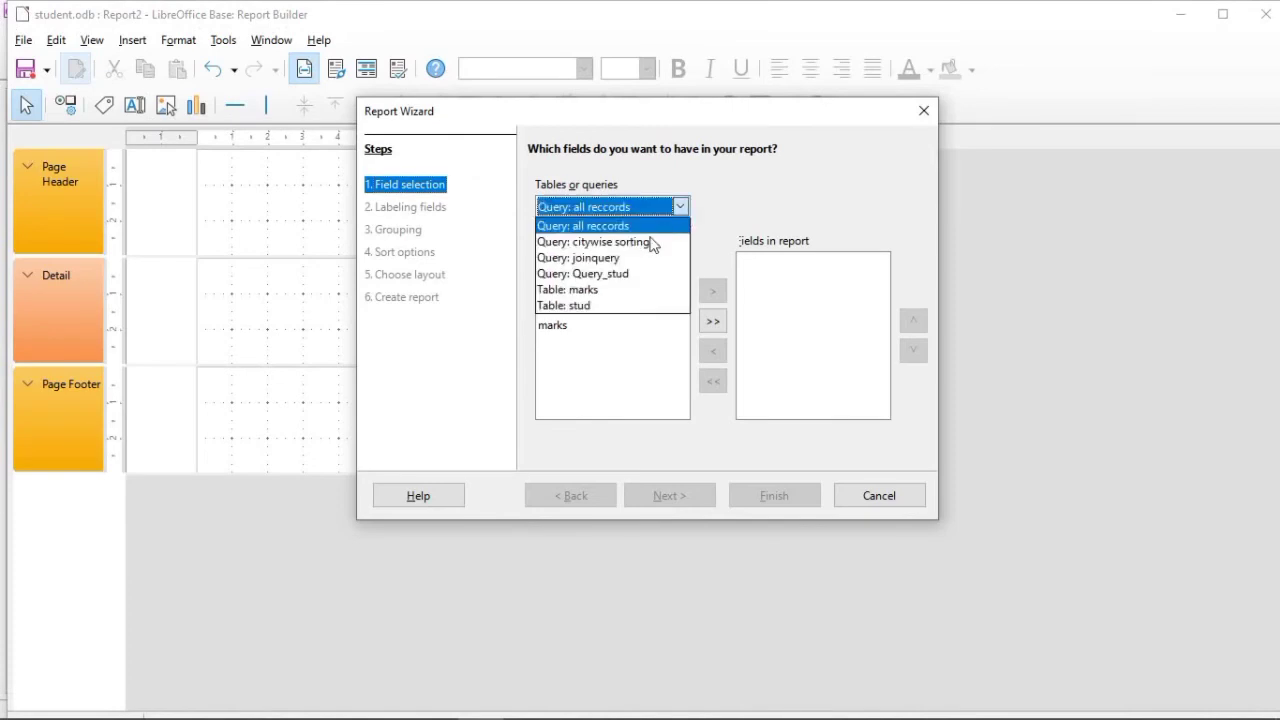
left_click(606, 316)
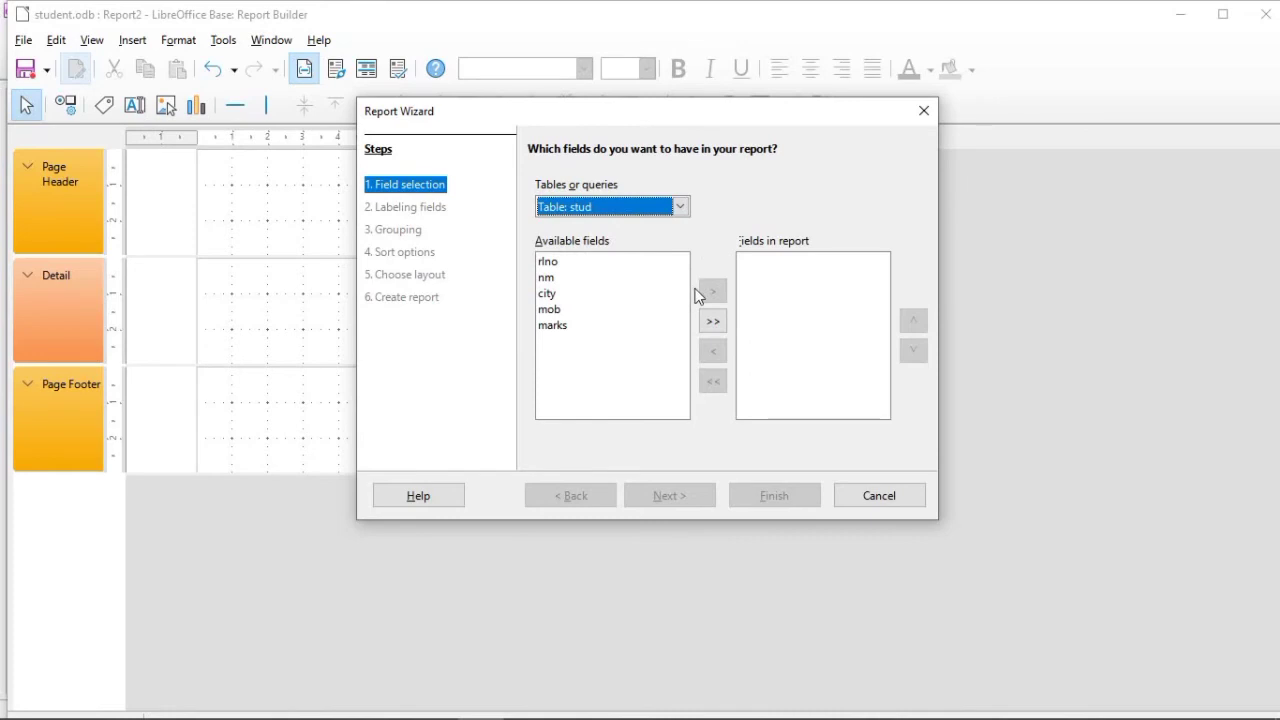
left_click(589, 264)
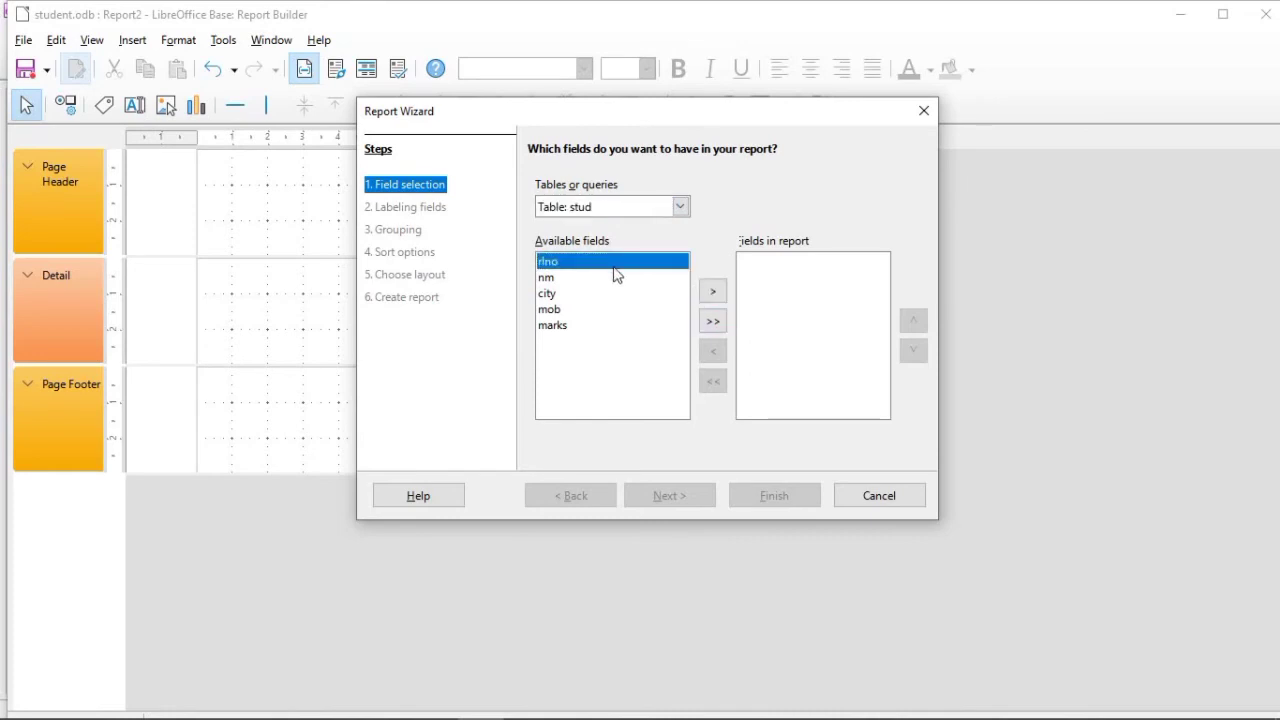
left_click(713, 291)
left_click(713, 291)
left_click(713, 291)
left_click(713, 291)
left_click(713, 291)
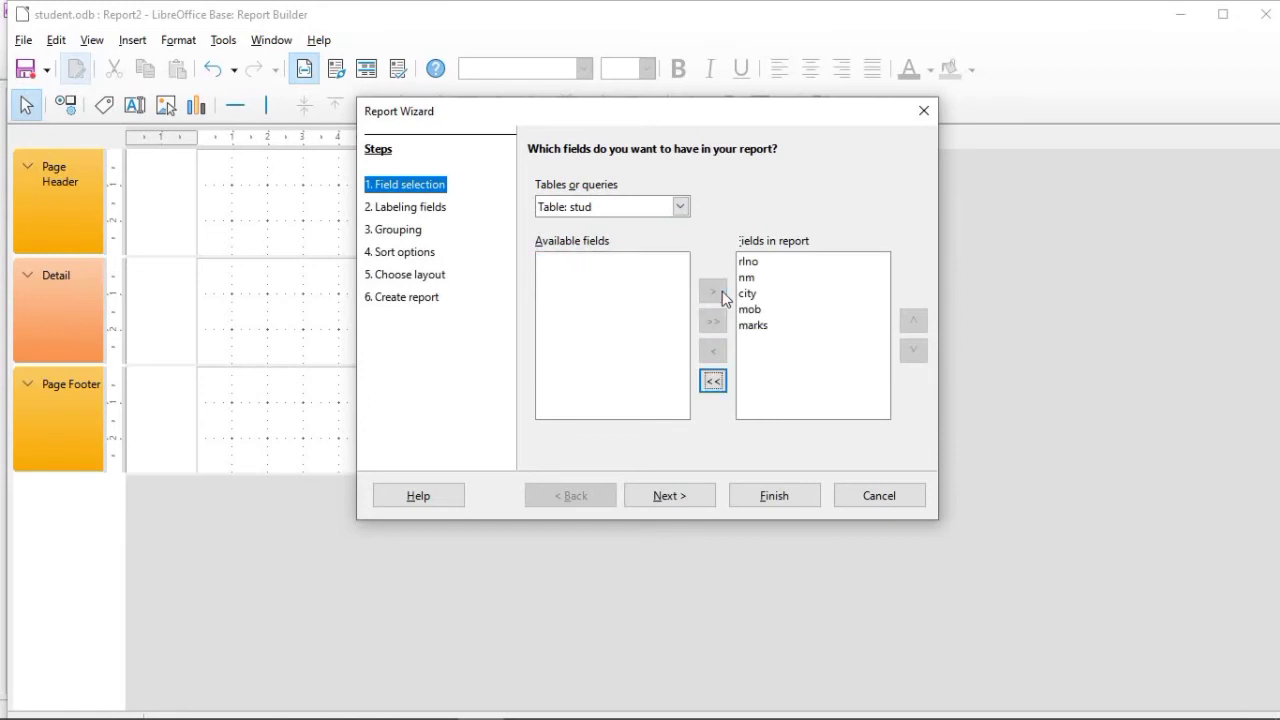
left_click(697, 498)
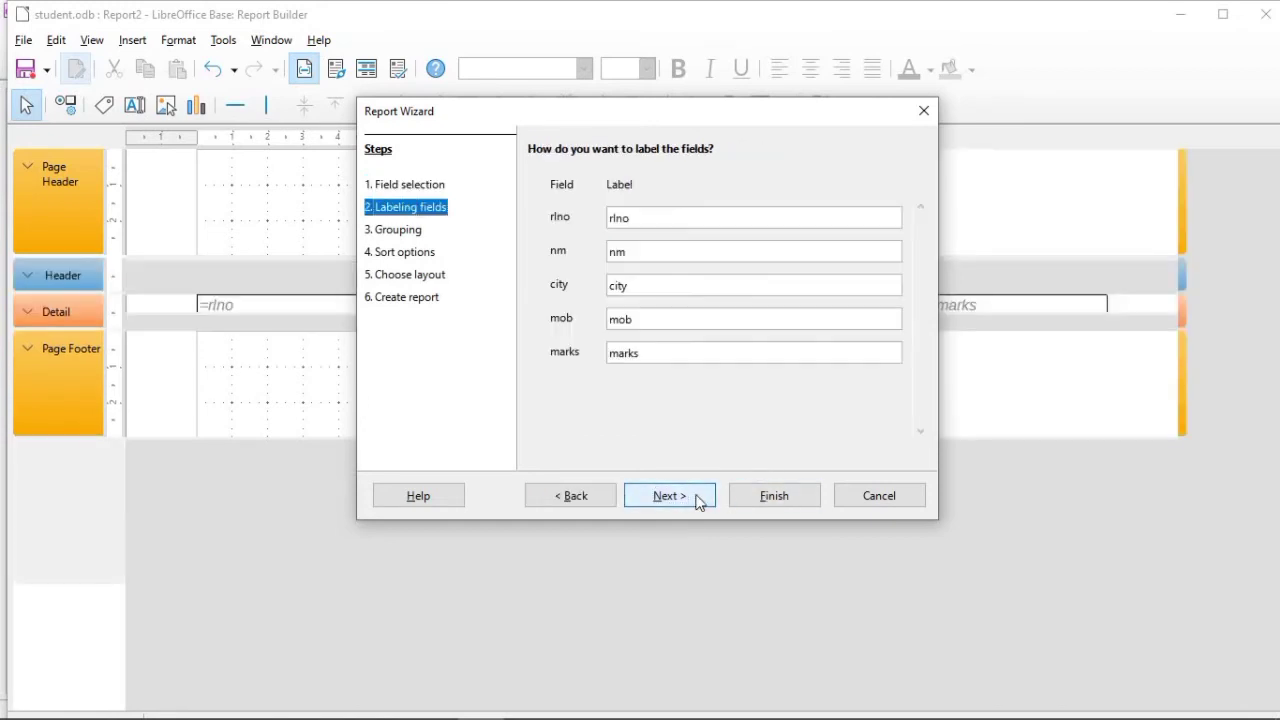
Label the rlno field Roll Number, the nm field Nmae, and the city field City.
left_click_drag(663, 217, 598, 224)
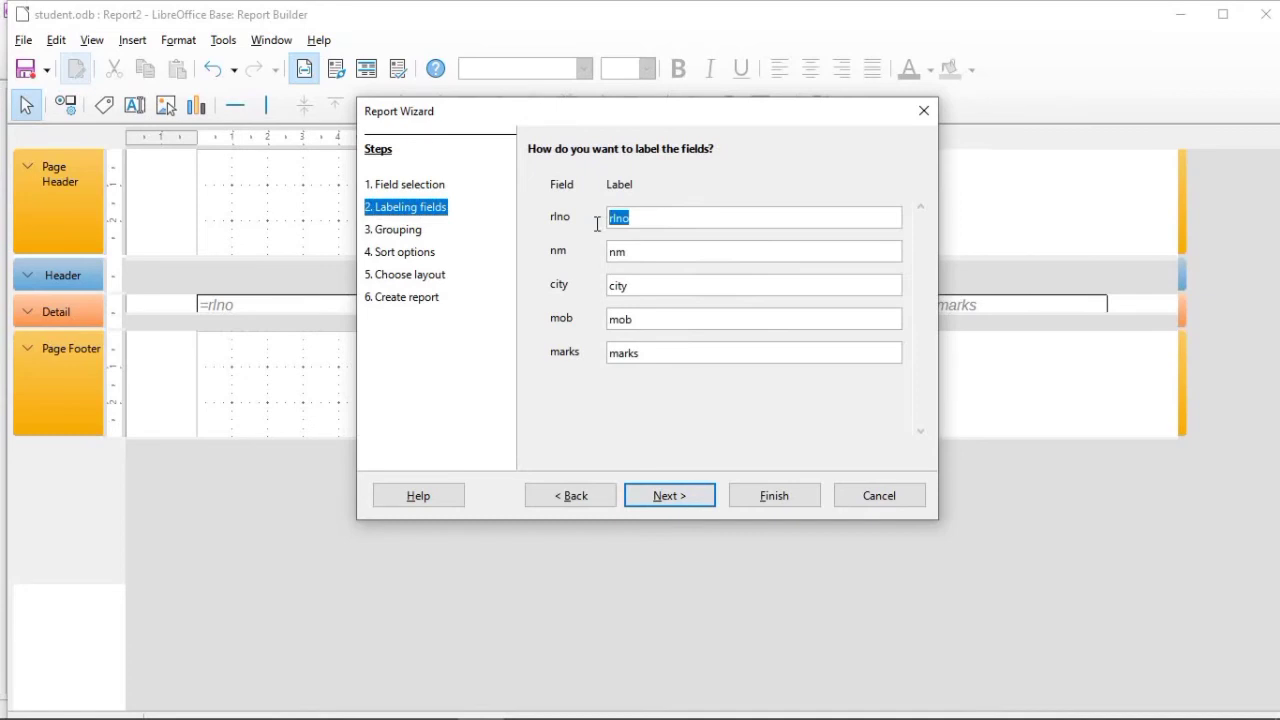
type("Roll Number")
left_click_drag(669, 256, 551, 247)
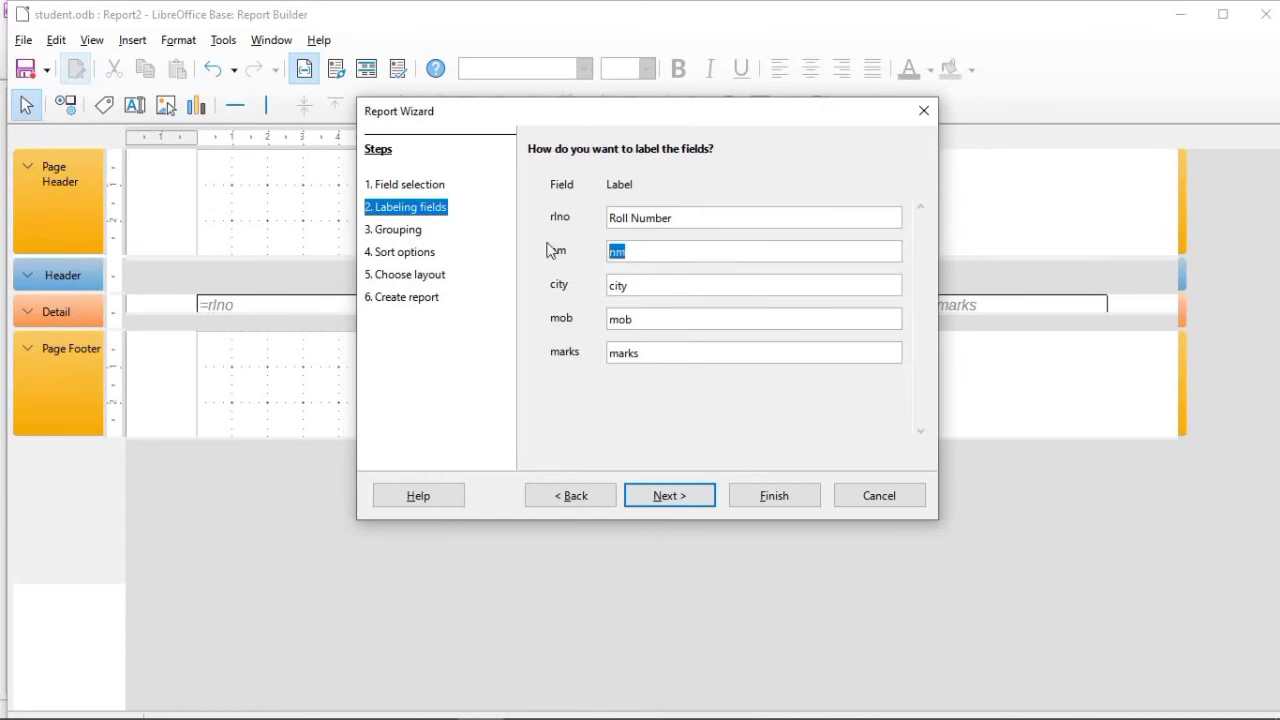
type("Nmae")
left_click_drag(663, 289, 577, 293)
type("City")
Label the mob field Mobile No and the marks field Marks, and continue to the grouping options.
left_click_drag(631, 319, 558, 330)
type("MO")
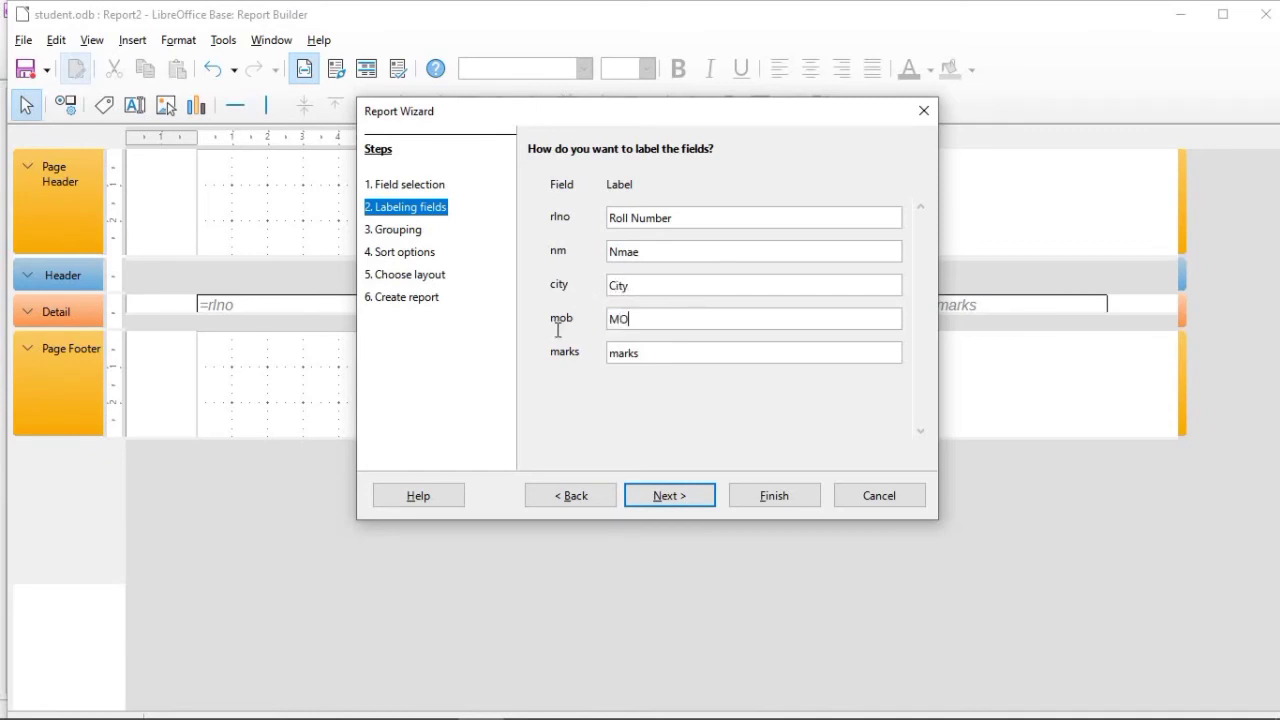
type("bi")
key("BackSpace")
key("BackSpace")
key("BackSpace")
type("obile NO")
key("BackSpace")
left_click(618, 356)
key("BackSpace")
type("M")
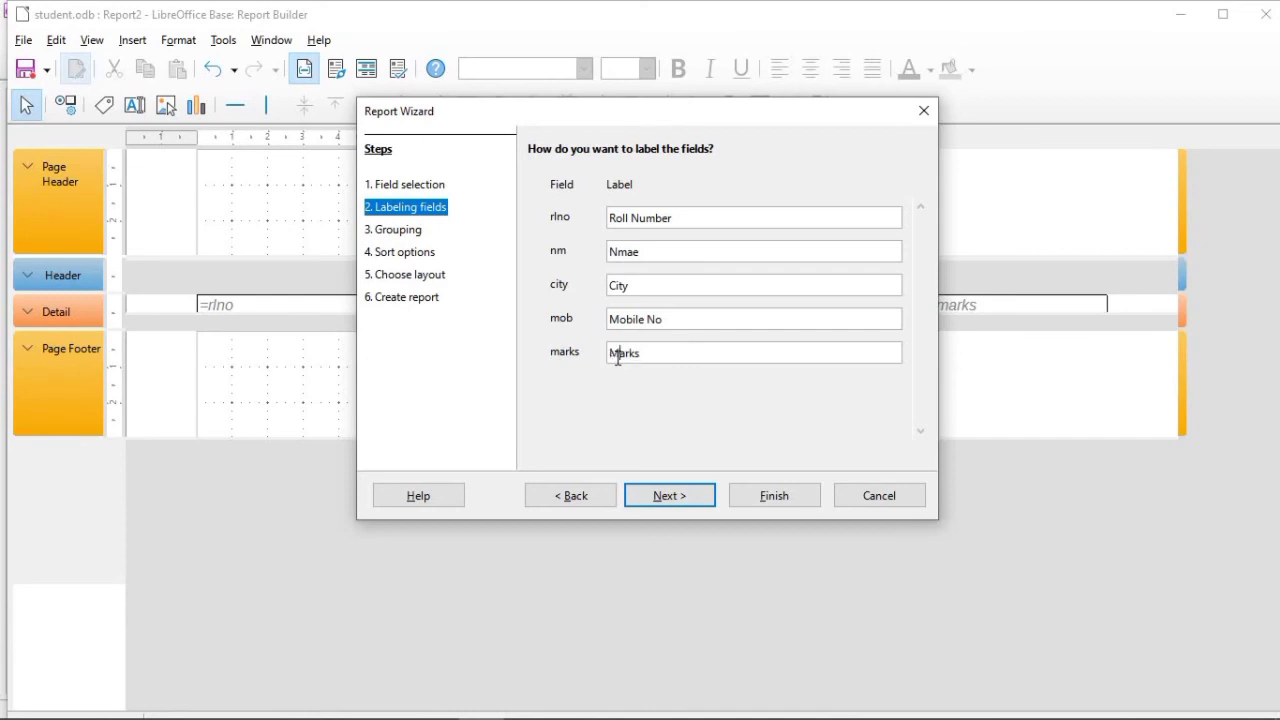
left_click(648, 497)
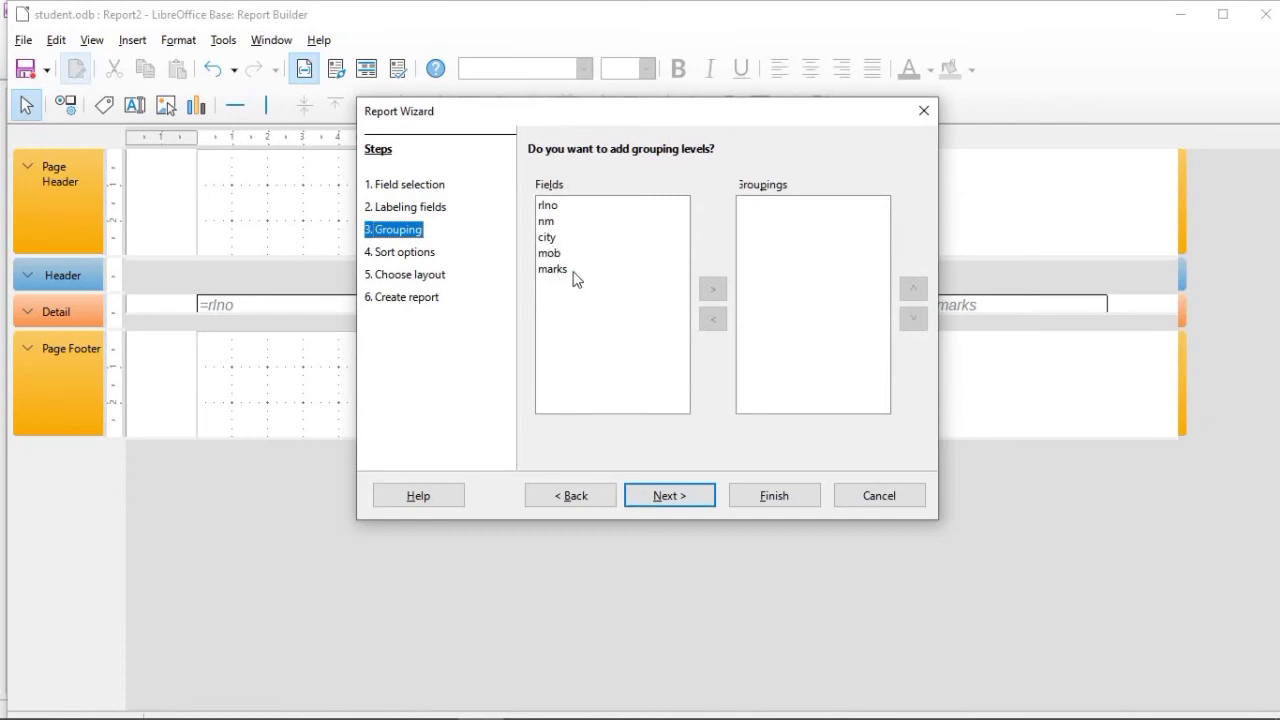
Group the report by rlno and accept the ascending sort order and the Tabular landscape layout.
left_click(549, 207)
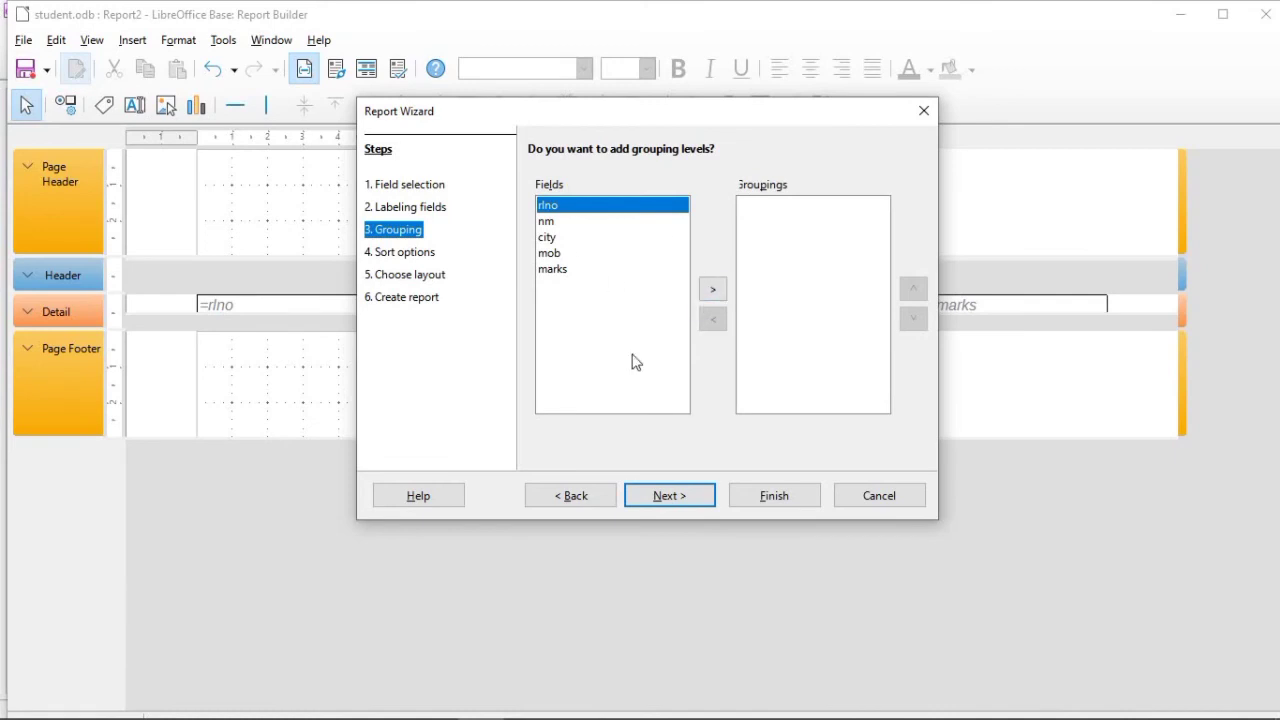
left_click(710, 292)
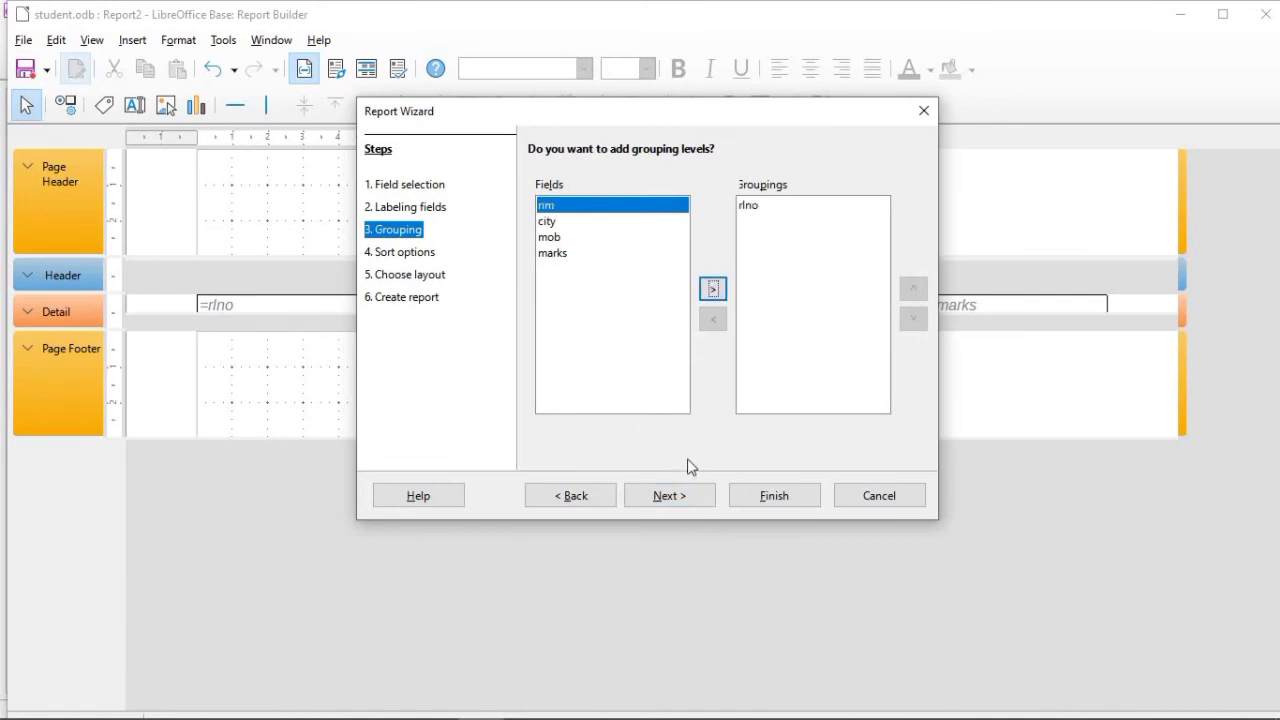
left_click(687, 499)
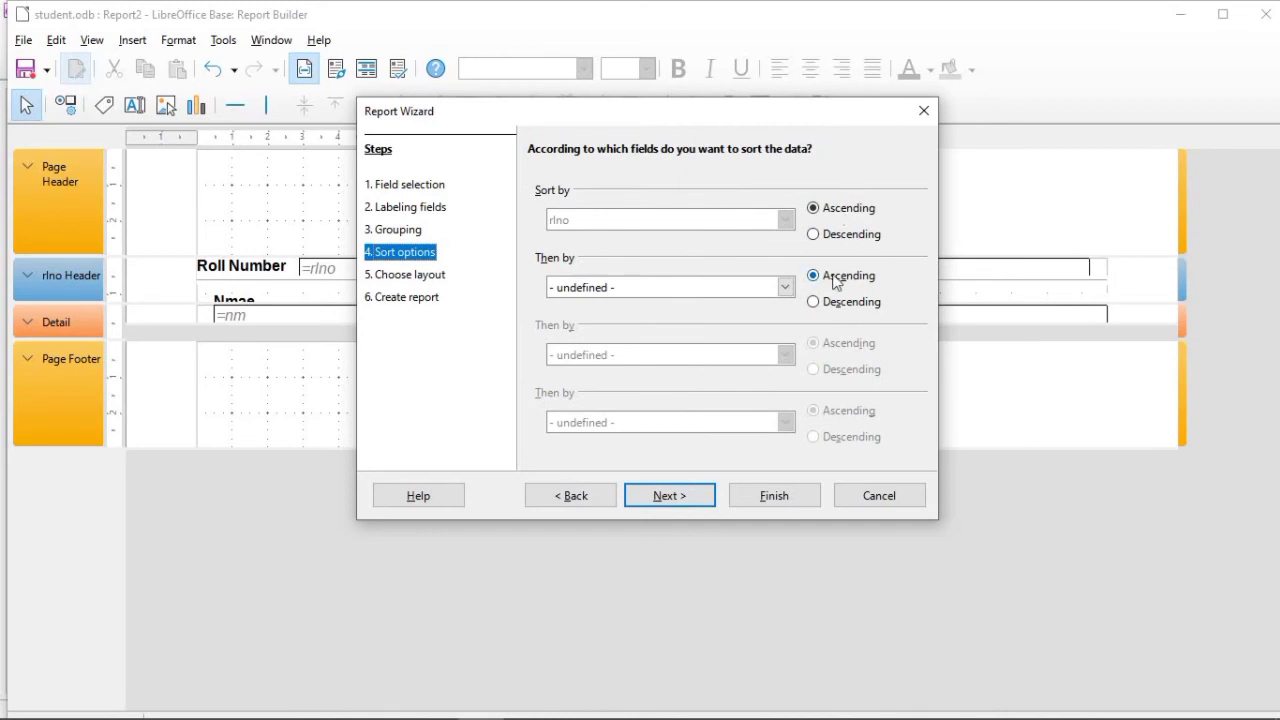
left_click(668, 496)
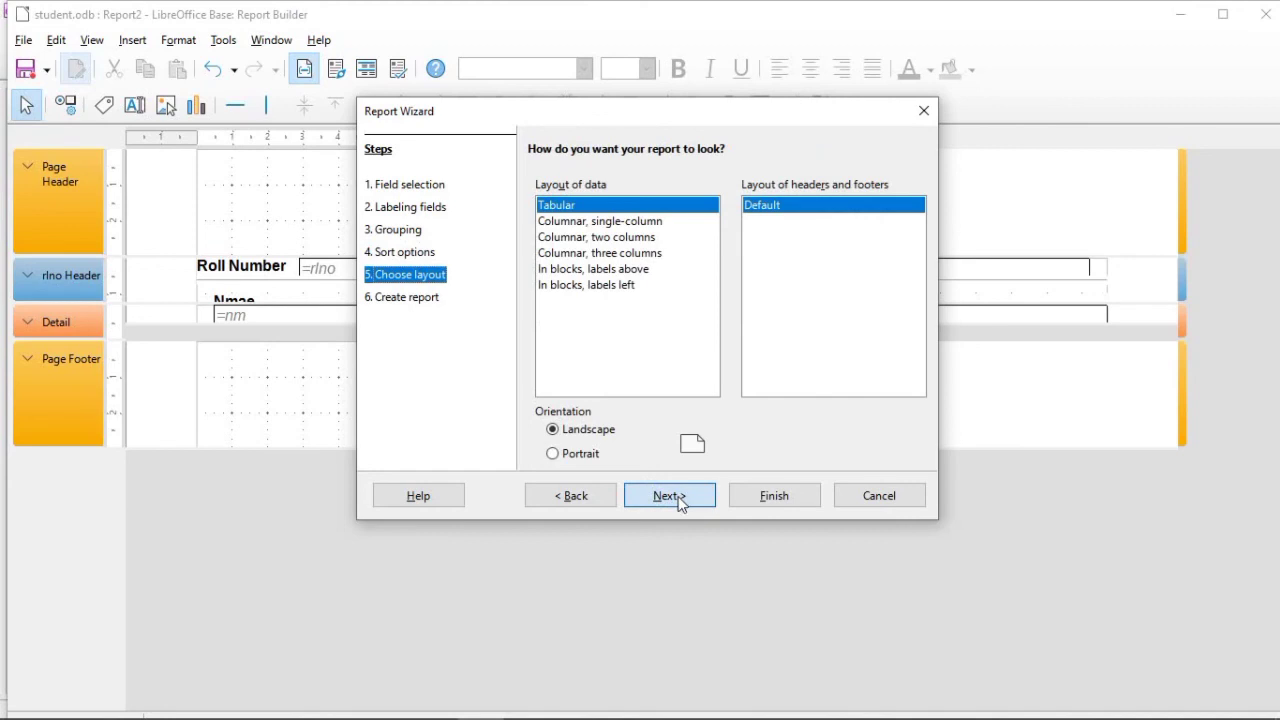
left_click(680, 505)
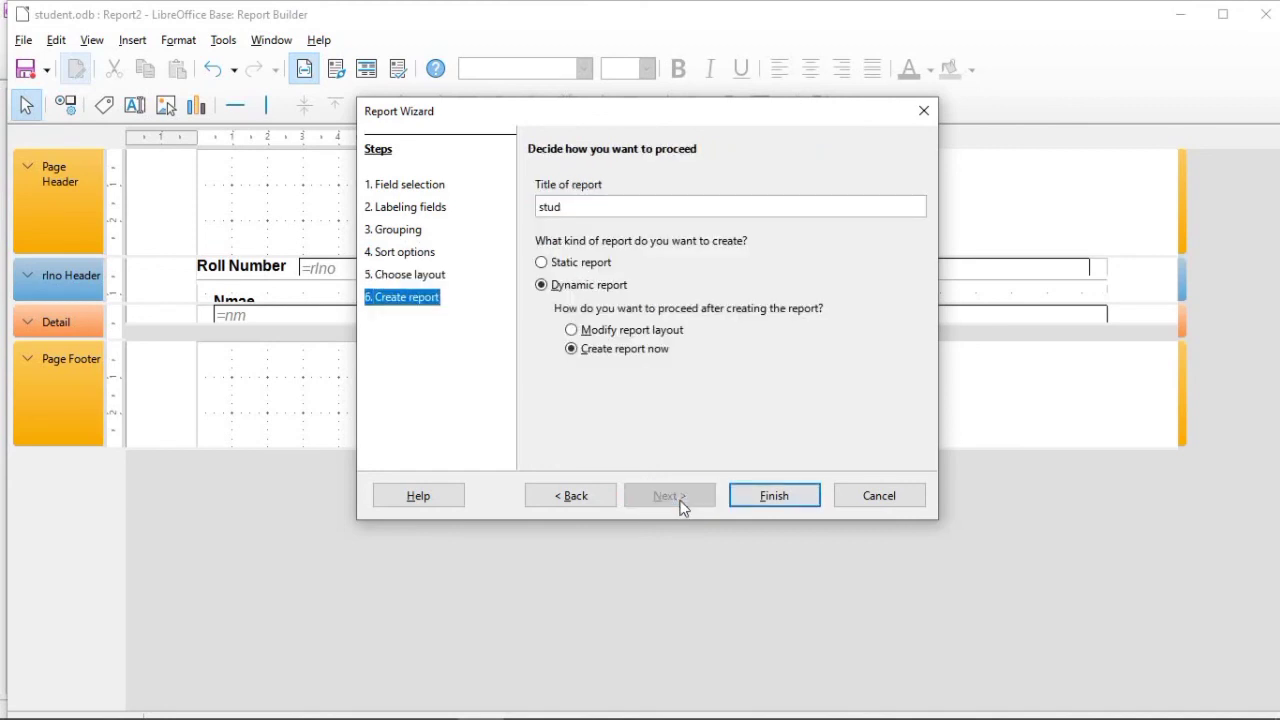
Title the report student report1 and create it immediately as a dynamic report.
left_click(564, 209)
key("BackSpace")
key("BackSpace")
key("BackSpace")
key("BackSpace")
type("STUDENT")
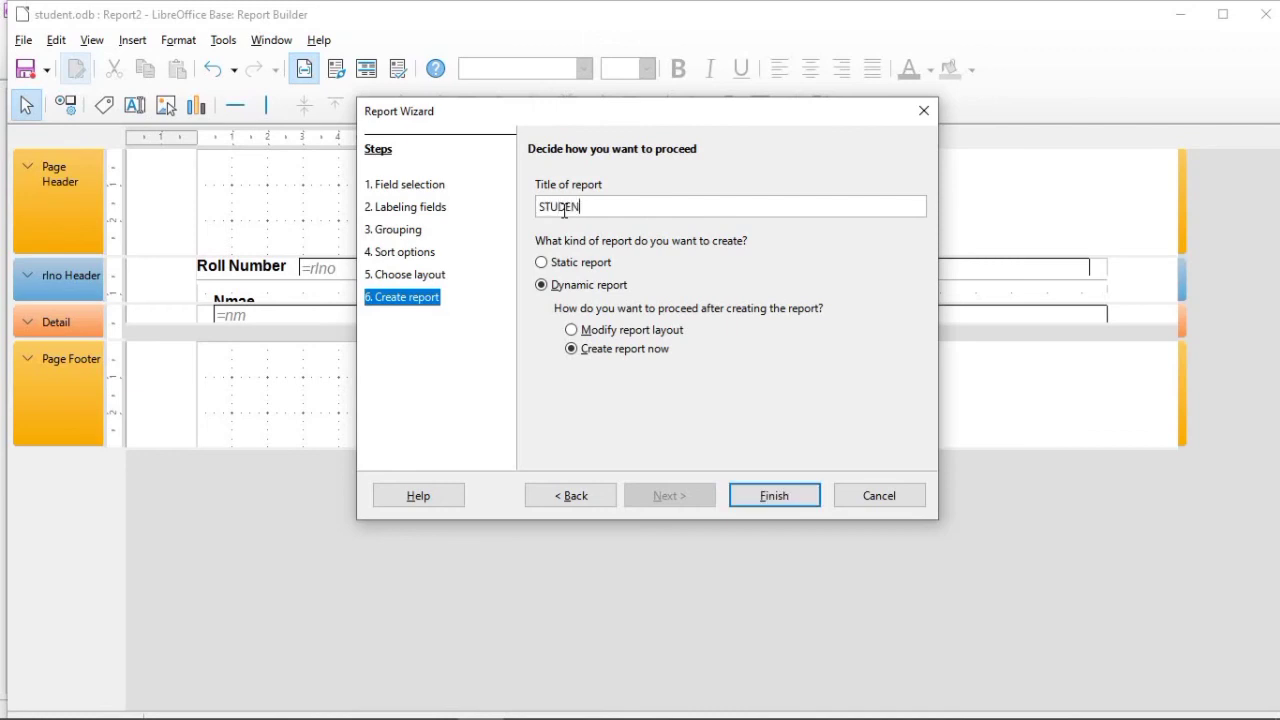
key("BackSpace")
key("BackSpace")
key("BackSpace")
key("BackSpace")
key("BackSpace")
key("BackSpace")
key("BackSpace")
type("student report")
left_click(779, 498)
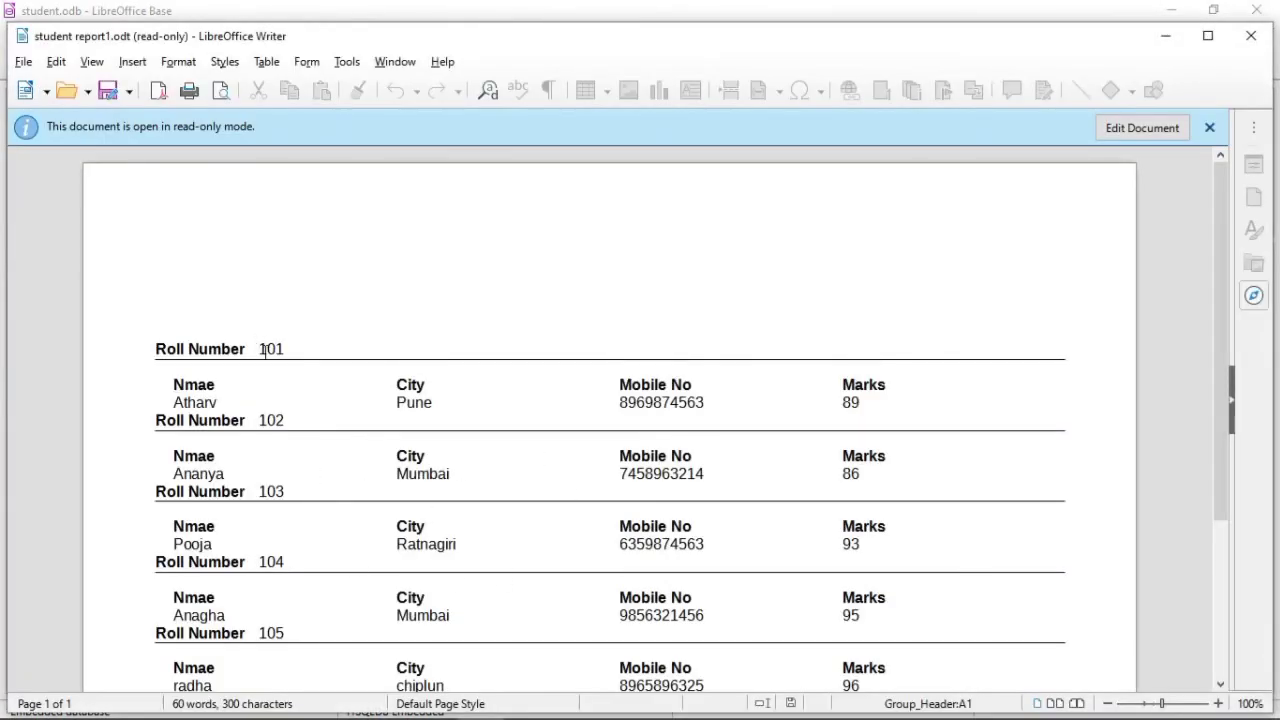
Review the records grouped by roll number in the generated report and close the report window.
scroll(265, 350, "down", 2)
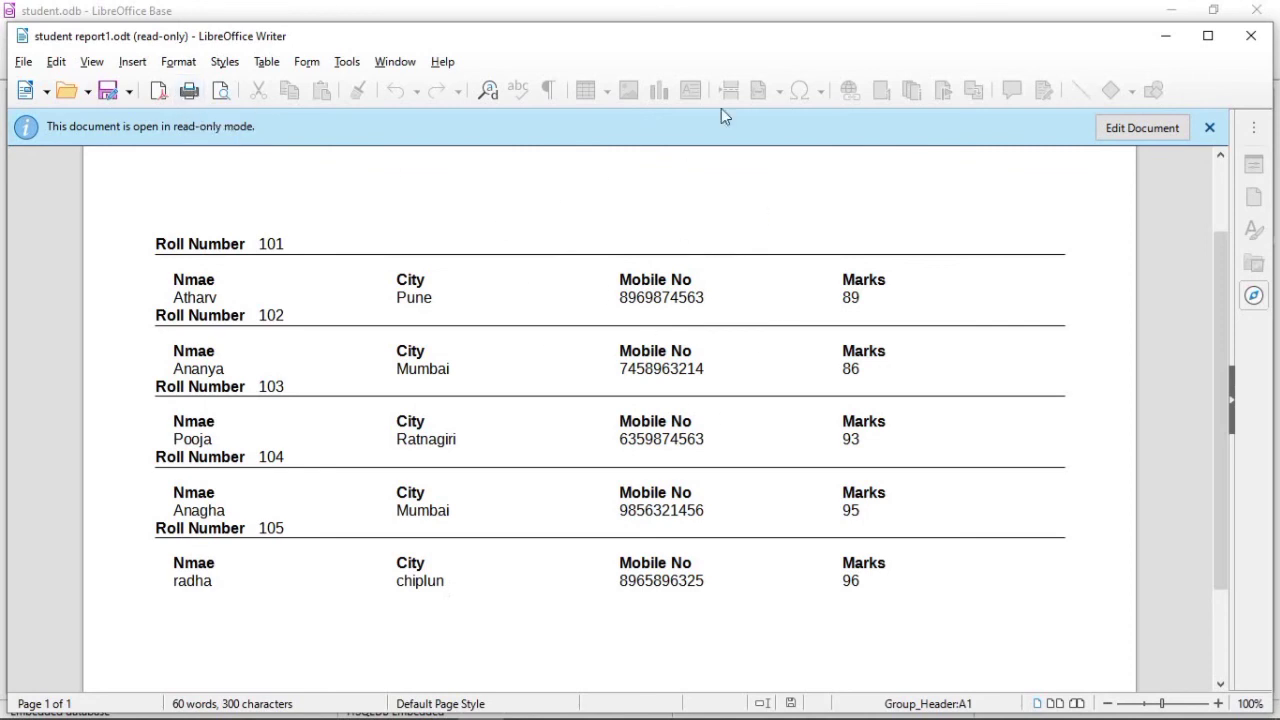
left_click(1251, 35)
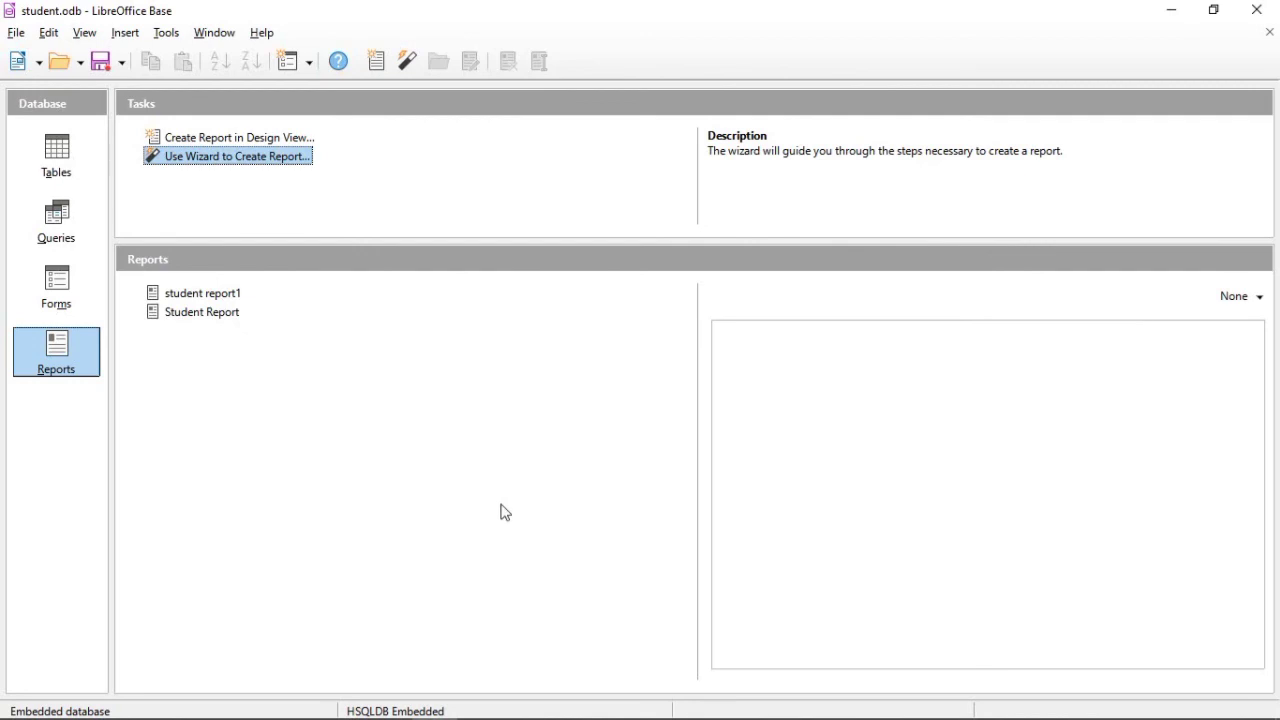
left_click(289, 197)
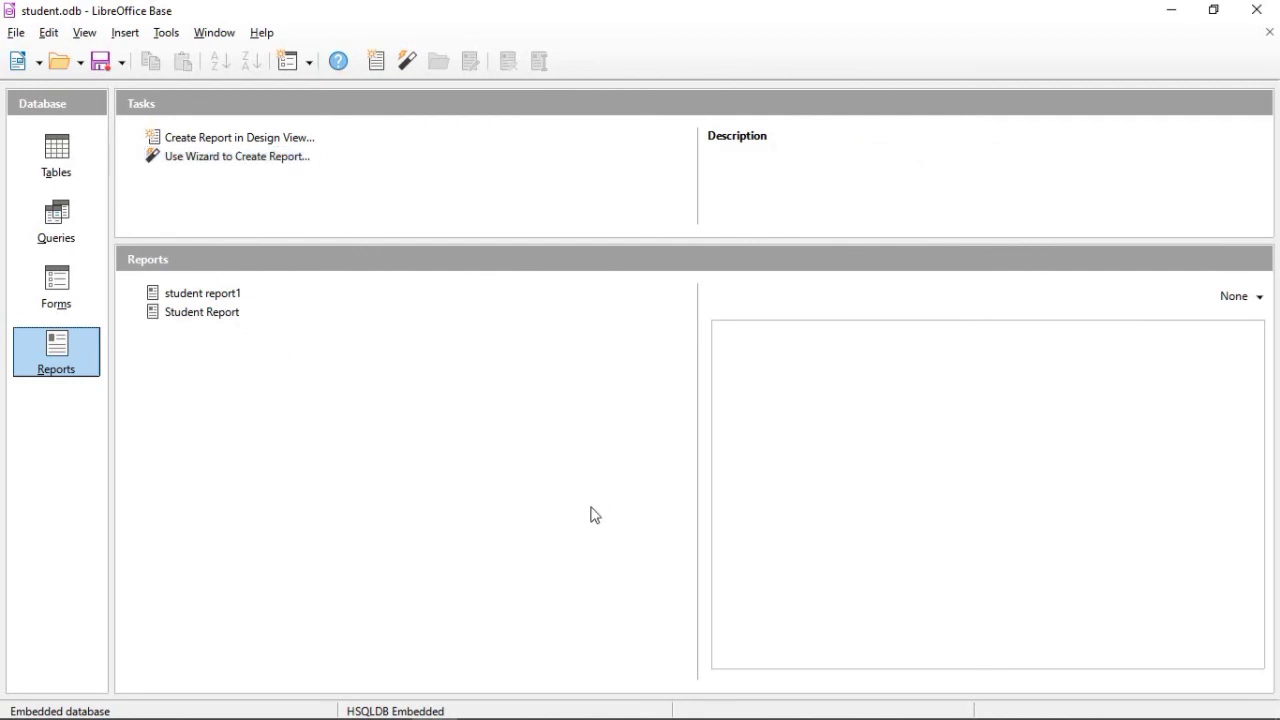
Switch to the PowerPoint presentation and review the wizard steps through to the sample report picture on slide 5.
mouse_move(480, 715)
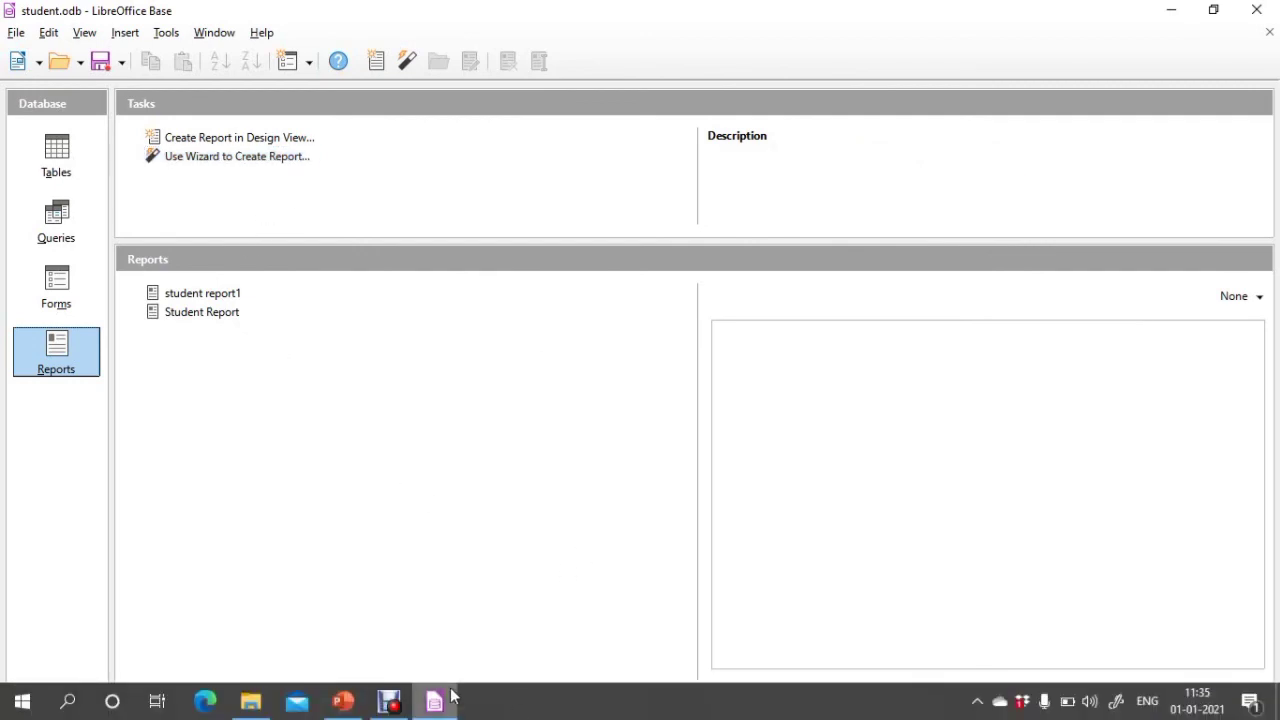
left_click(338, 705)
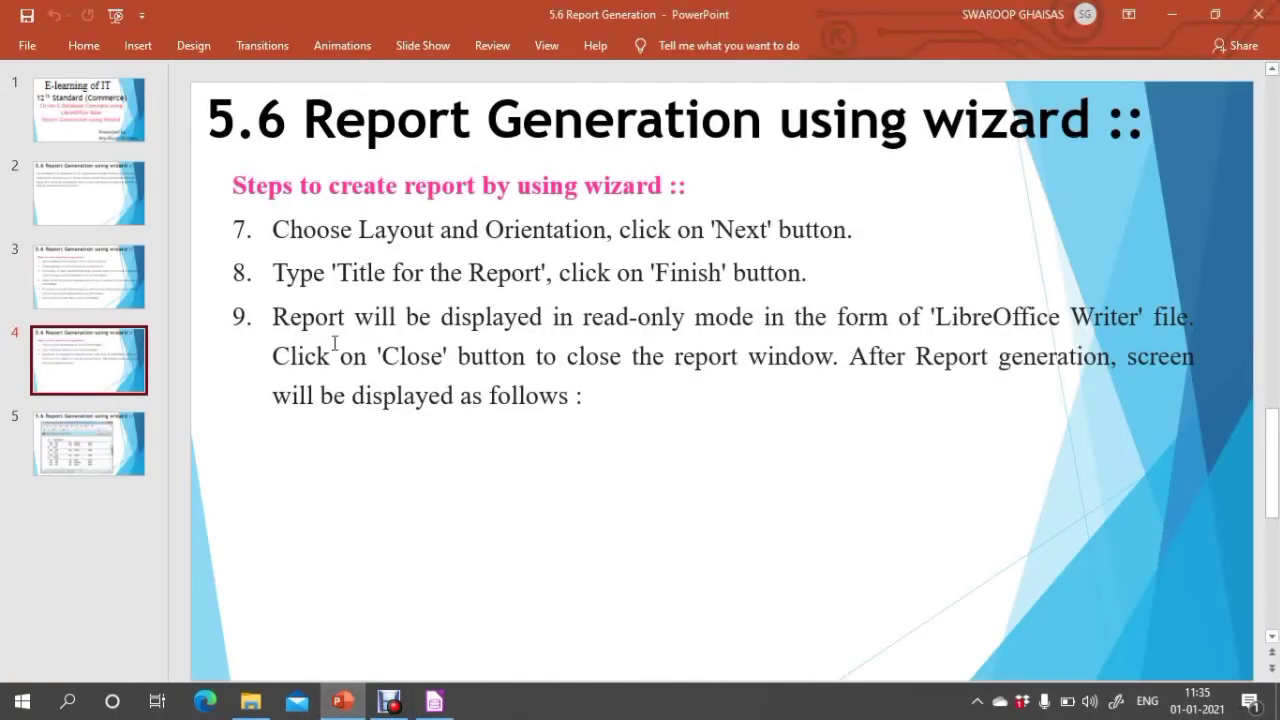
scroll(340, 350, "up", 1)
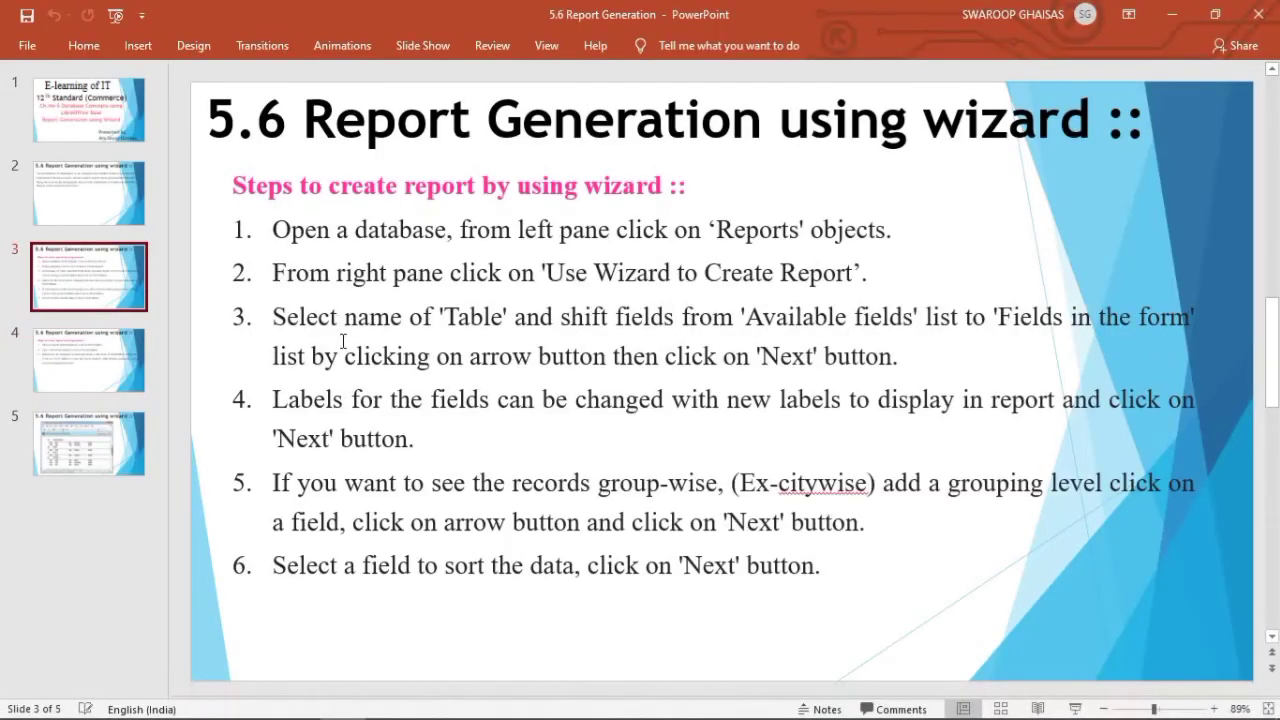
scroll(342, 341, "up", 1)
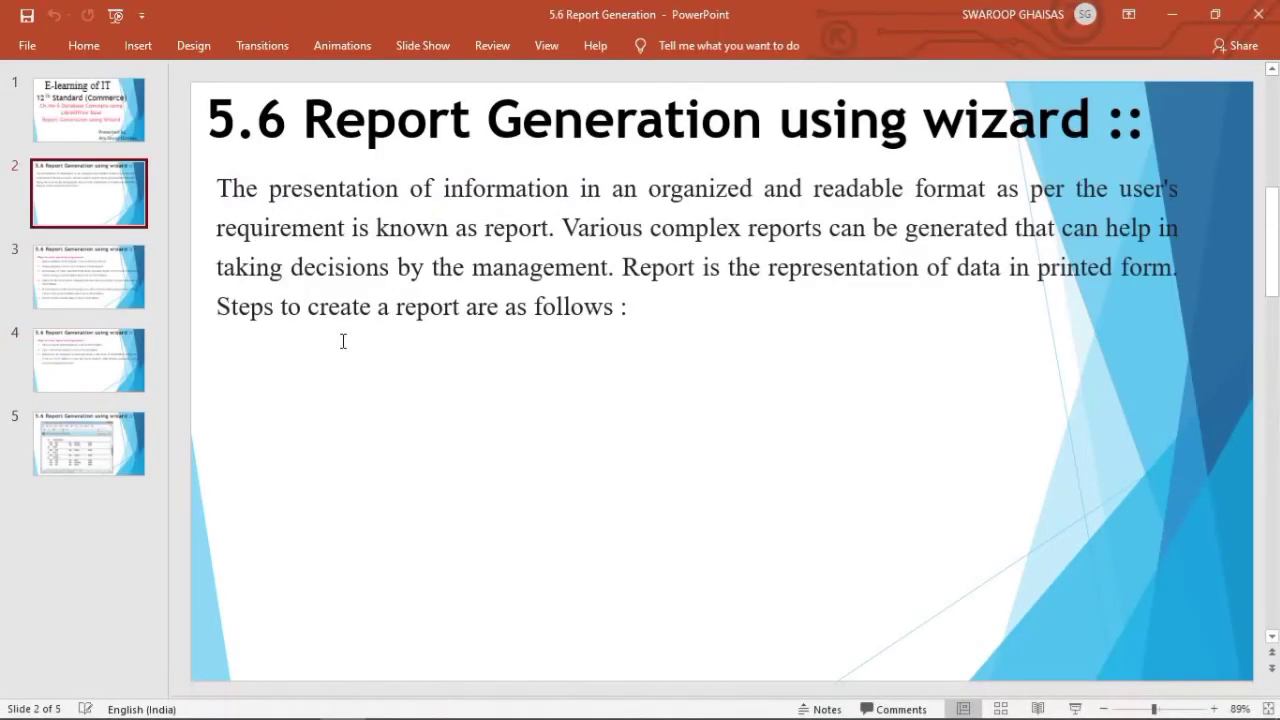
scroll(342, 341, "down", 1)
scroll(342, 341, "down", 1)
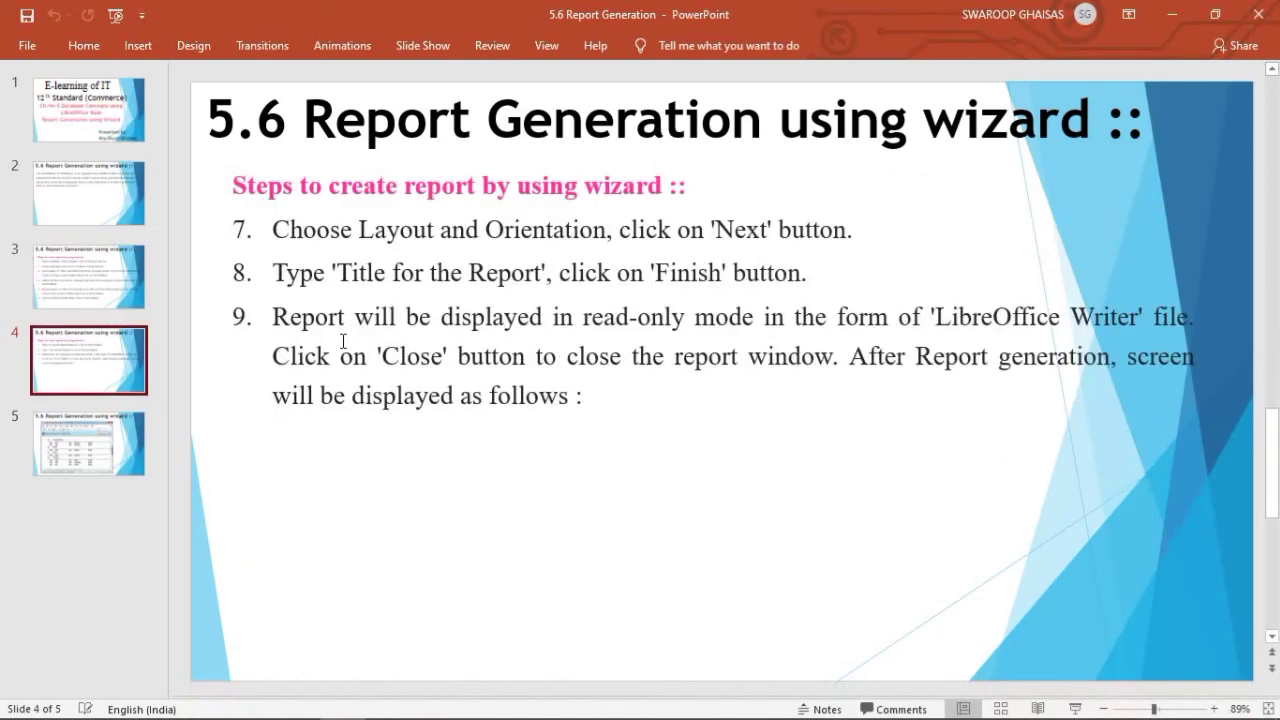
scroll(342, 341, "down", 1)
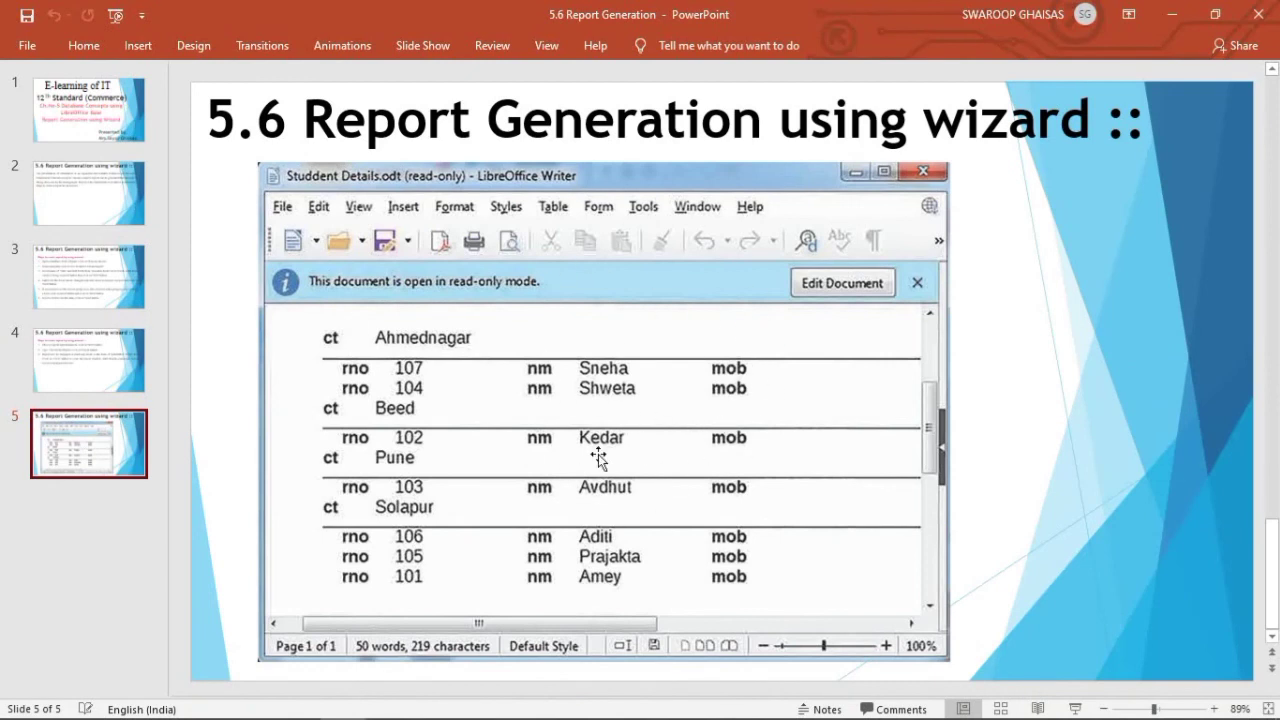
left_click(545, 428)
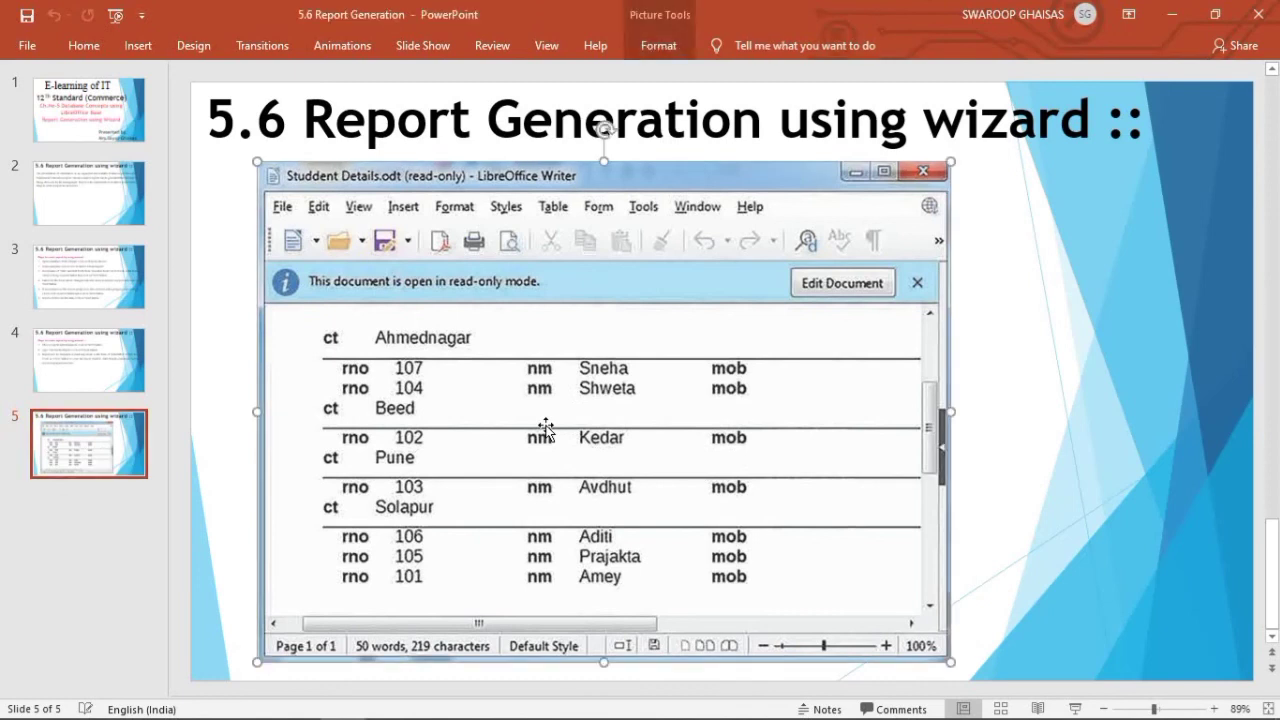